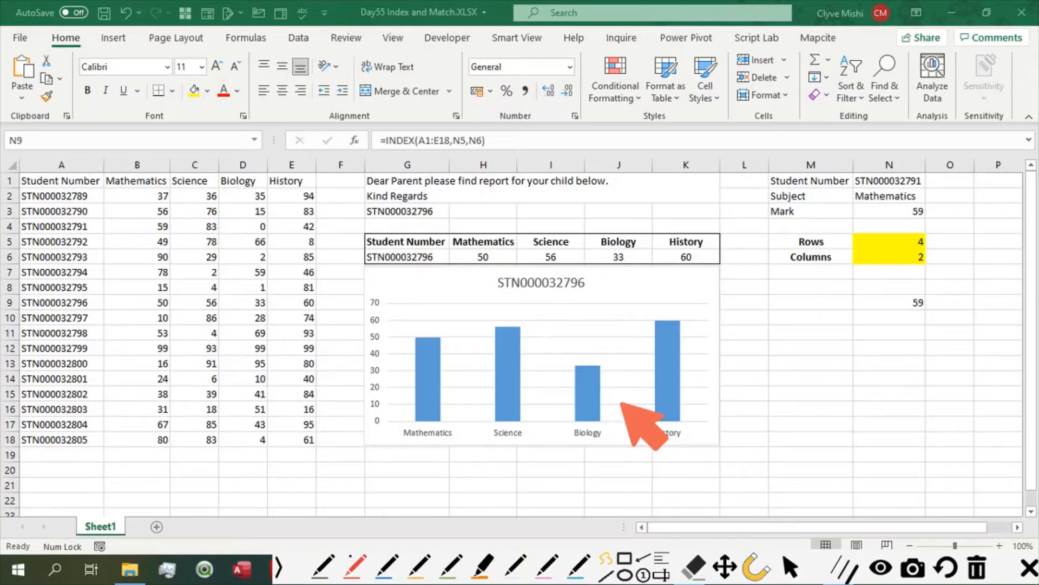
Annotate the sheet in red: box the marks table, circle the student numbers in A9 and G3, and underline the subject headings
mouse_move(21, 173)
mouse_down()
mouse_move(158, 327)
mouse_move(335, 460)
mouse_up()
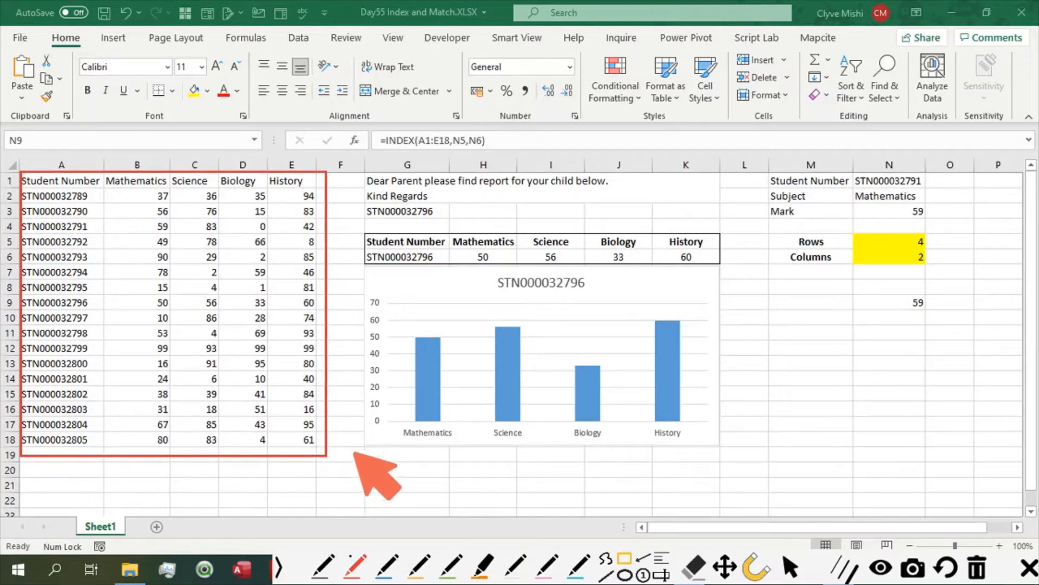
click(611, 566)
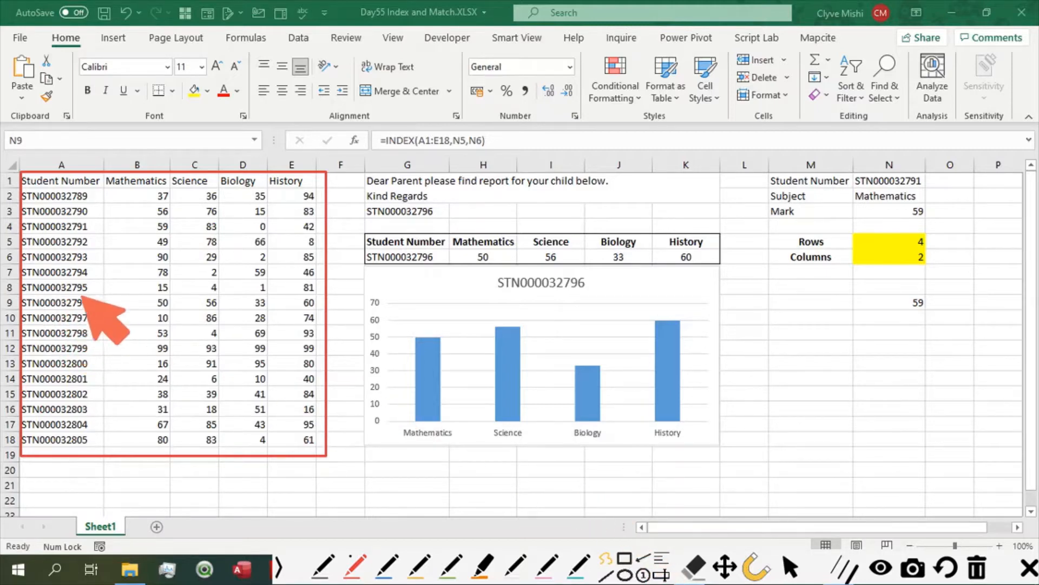
mouse_move(87, 297)
mouse_down()
mouse_move(33, 295)
mouse_move(19, 308)
mouse_move(93, 306)
mouse_up()
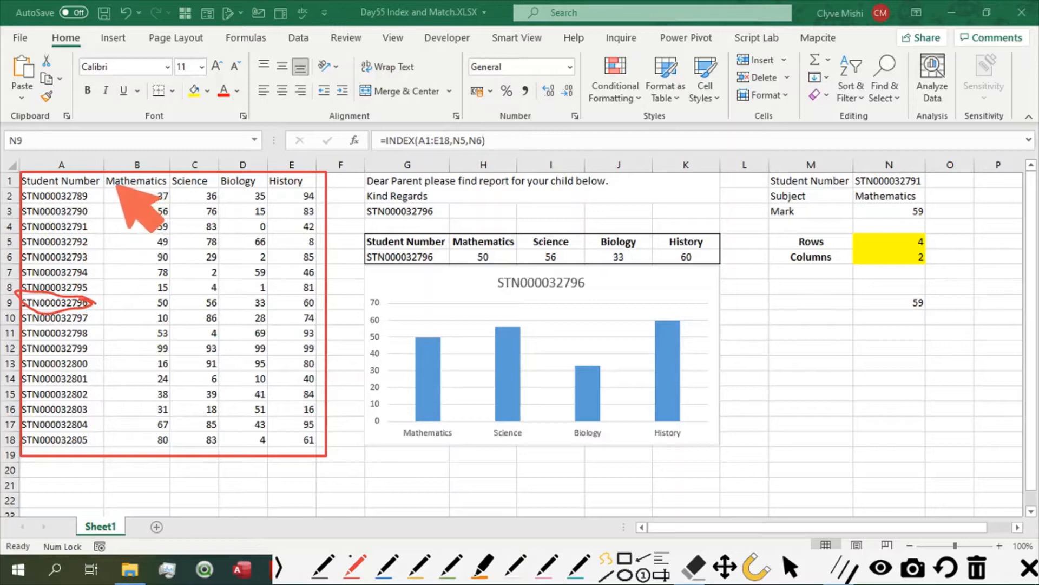
drag(108, 189, 301, 183)
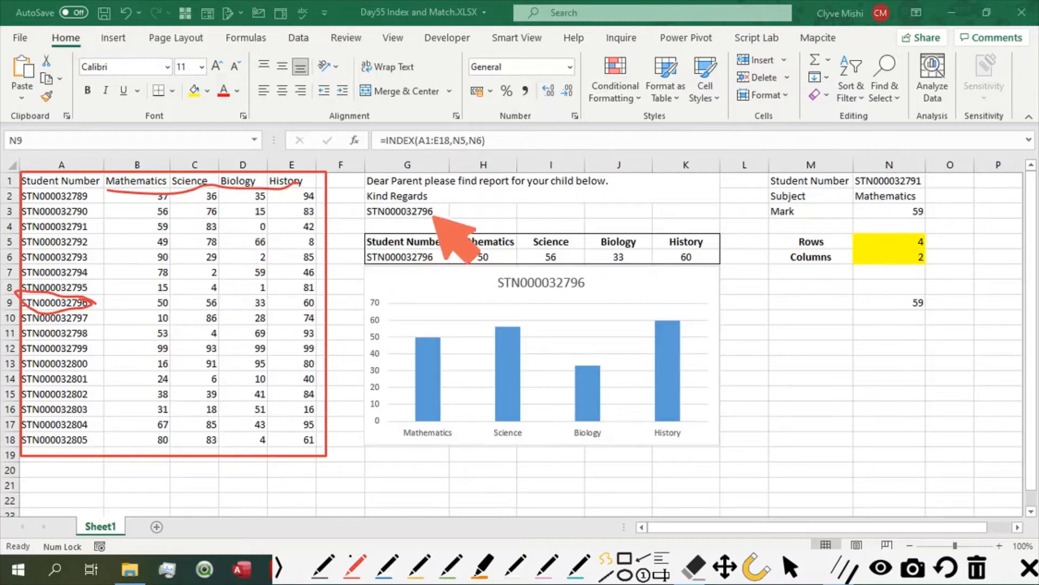
drag(362, 201, 445, 216)
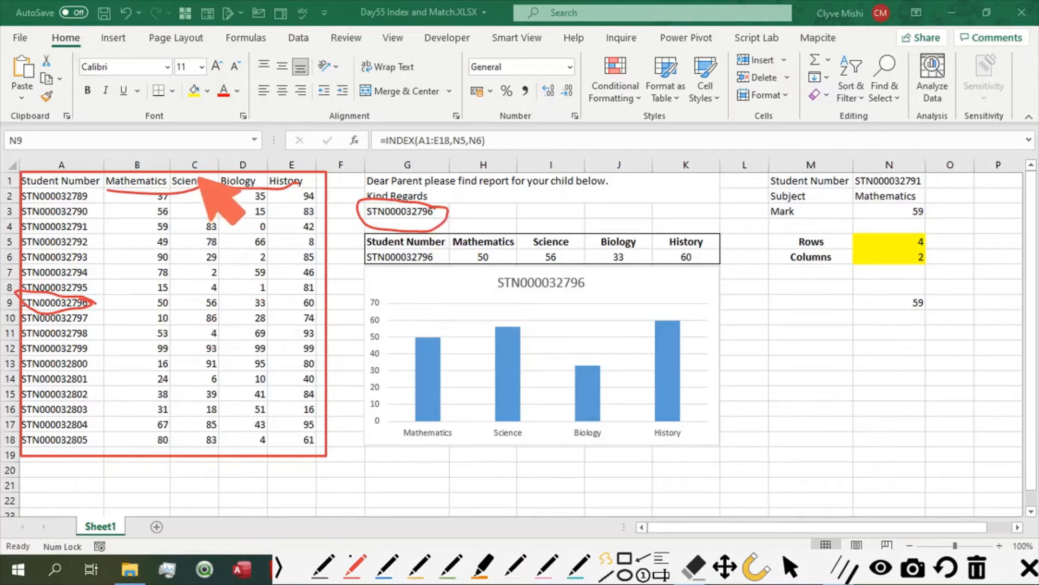
Circle the row 9 marks for Mathematics, Science and Biology, draw arrows down to them from their headings, and clear the annotations
mouse_move(215, 285)
mouse_down()
mouse_move(203, 322)
mouse_move(217, 284)
mouse_move(278, 313)
mouse_move(255, 319)
mouse_up()
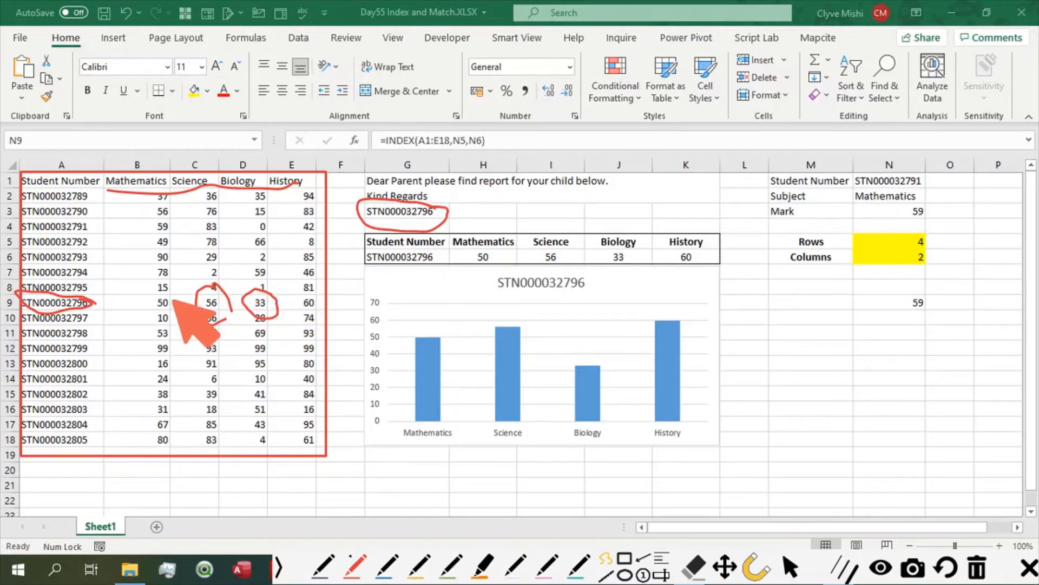
mouse_move(164, 294)
mouse_down()
mouse_move(144, 295)
mouse_move(174, 299)
mouse_up()
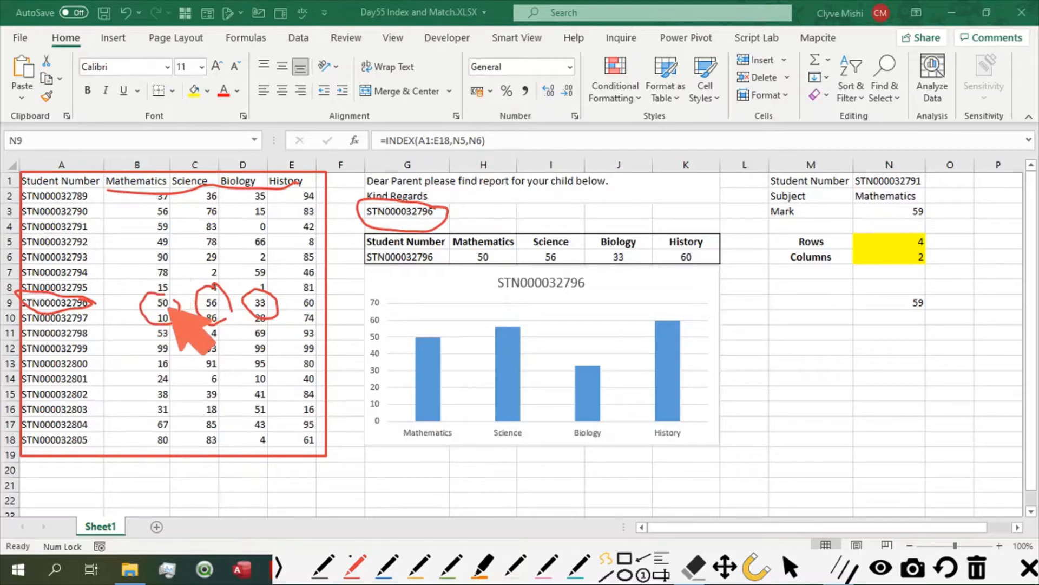
drag(152, 196, 158, 244)
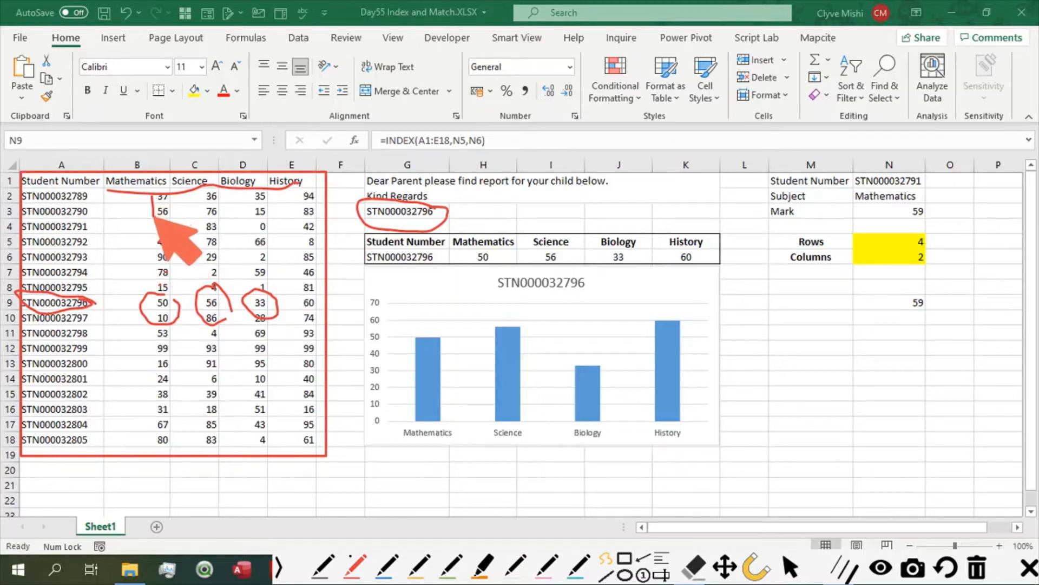
mouse_move(154, 215)
mouse_down()
mouse_move(152, 288)
mouse_move(159, 274)
mouse_up()
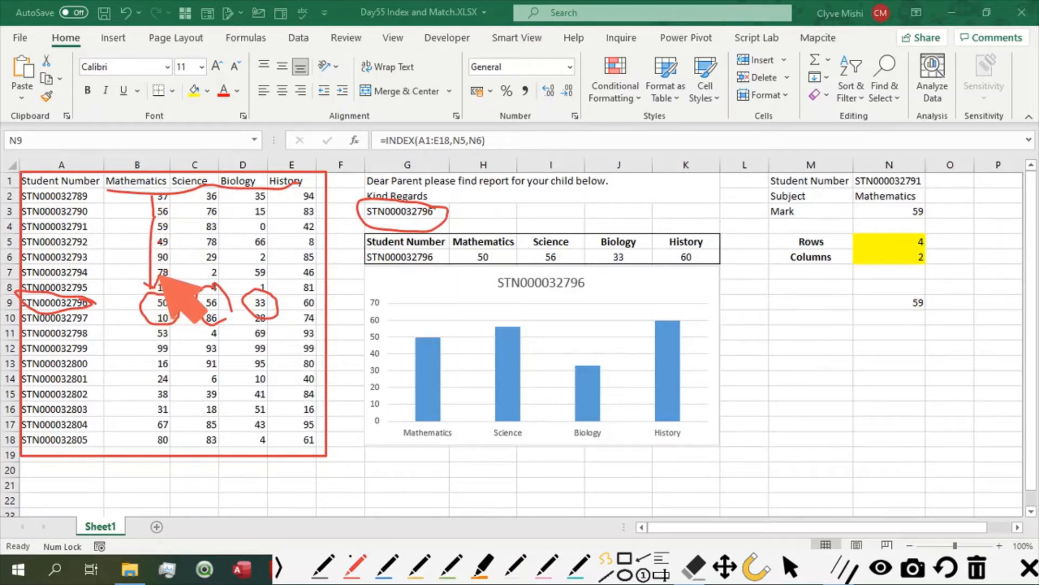
drag(212, 187, 216, 276)
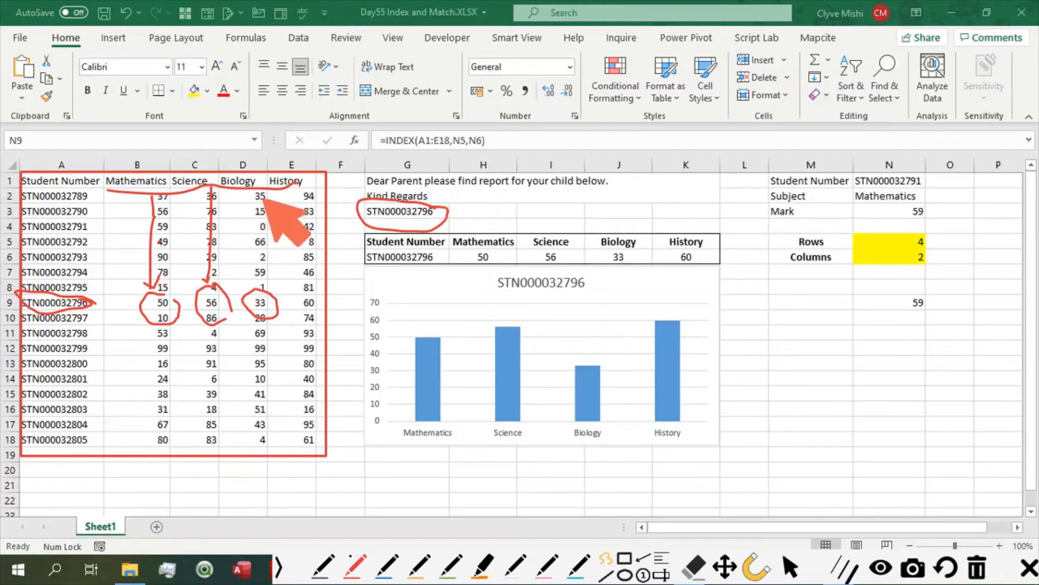
mouse_move(262, 191)
mouse_down()
mouse_move(260, 283)
mouse_move(266, 277)
mouse_up()
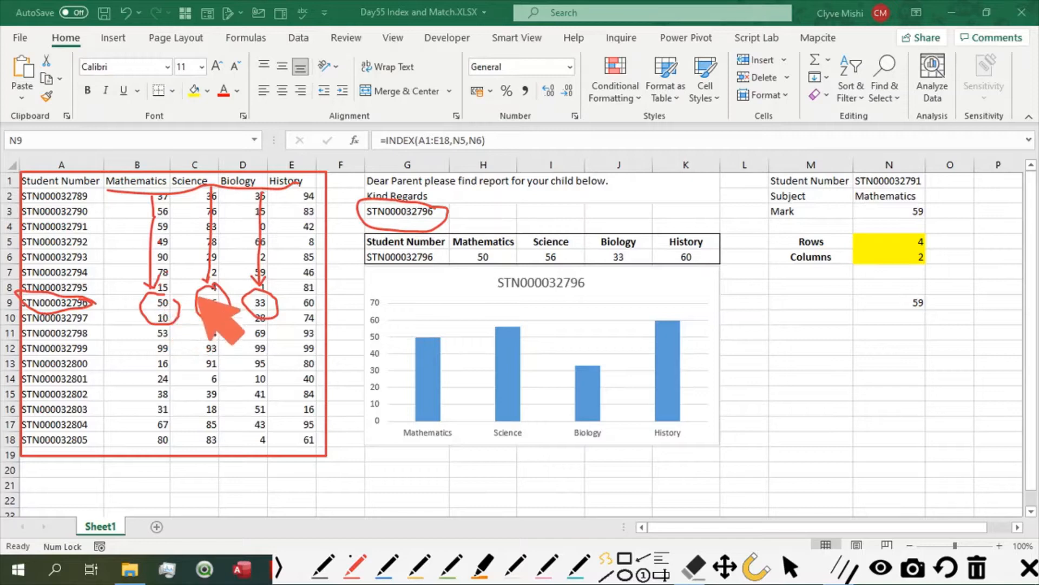
drag(205, 289, 216, 303)
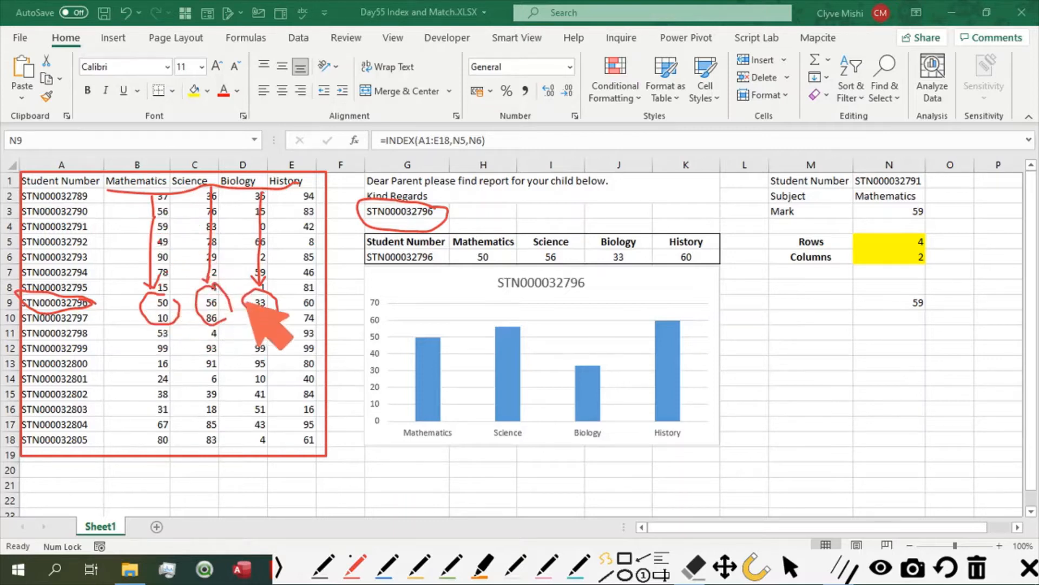
key(Escape)
Start a VLOOKUP formula in cell N11 with G3 as the lookup value
click(864, 332)
text(=vl)
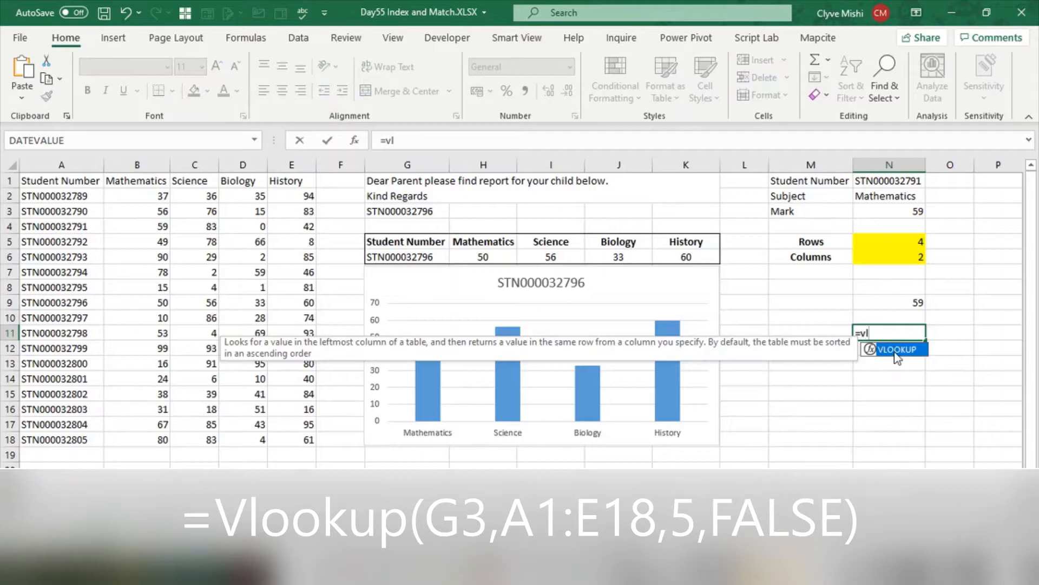
double_click(895, 350)
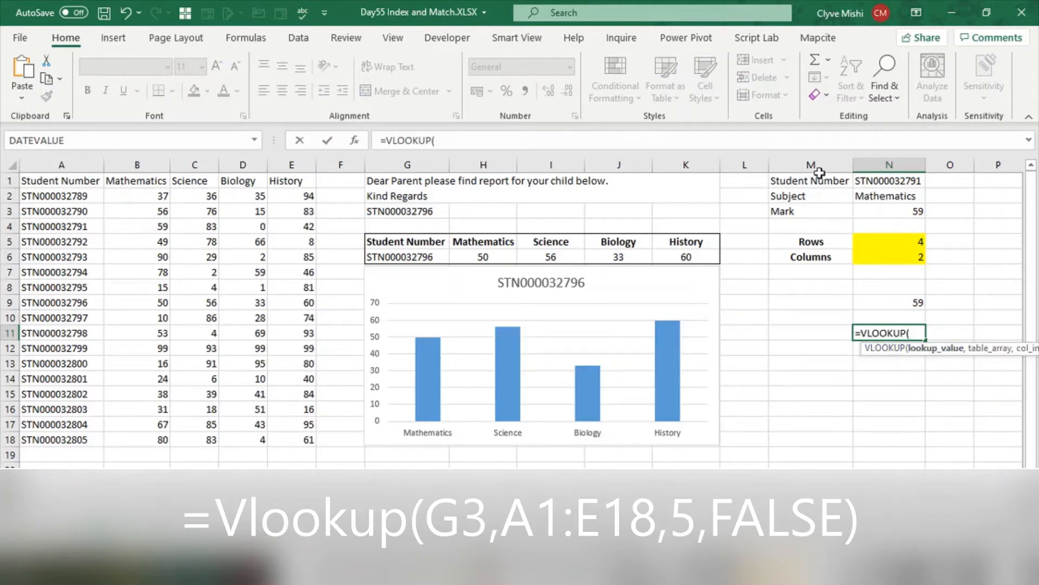
click(413, 217)
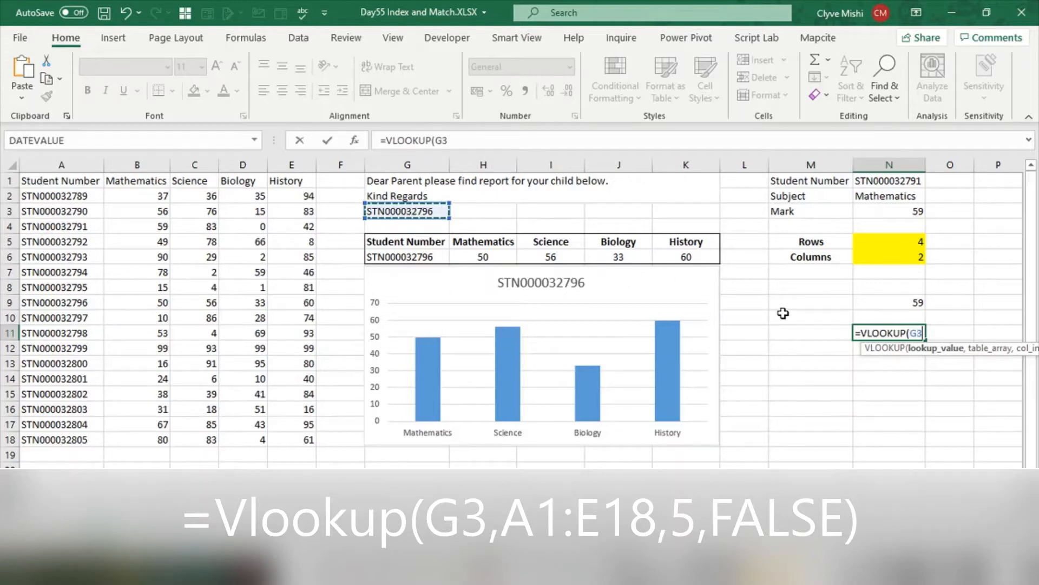
text(,)
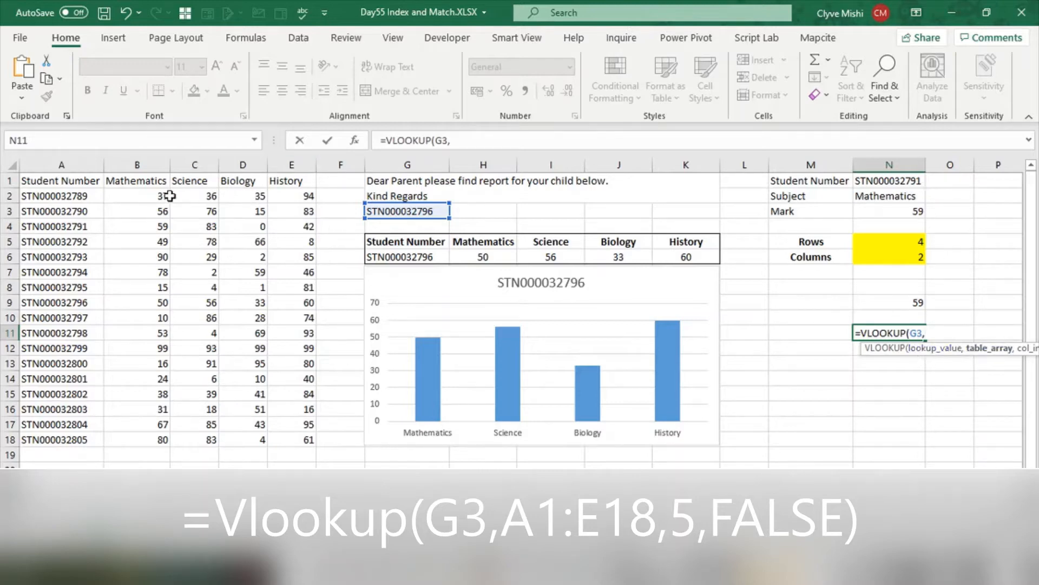
Set the VLOOKUP's table array to the whole marks table, A1:E18
click(83, 184)
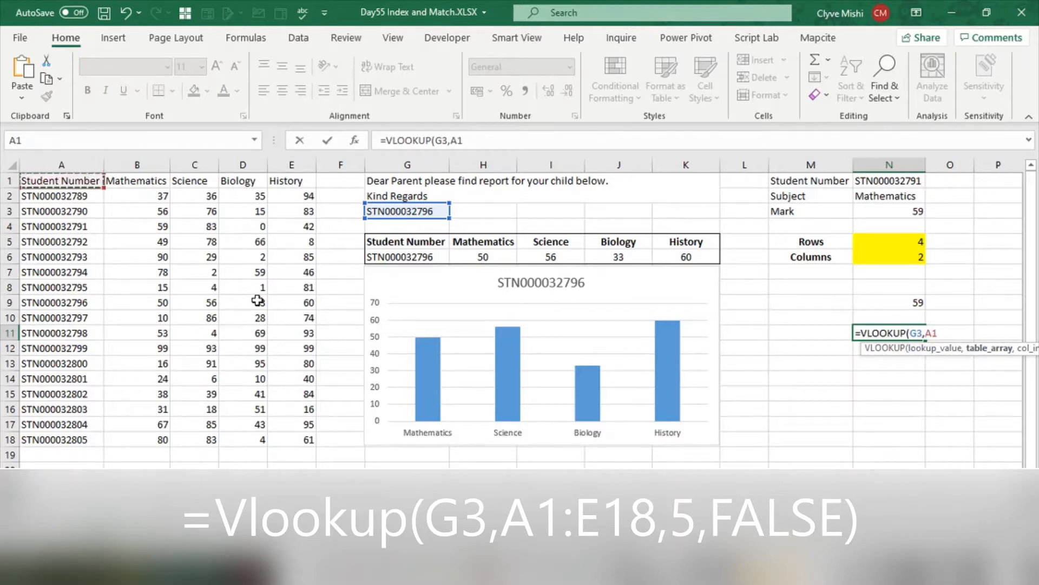
shift+click(311, 443)
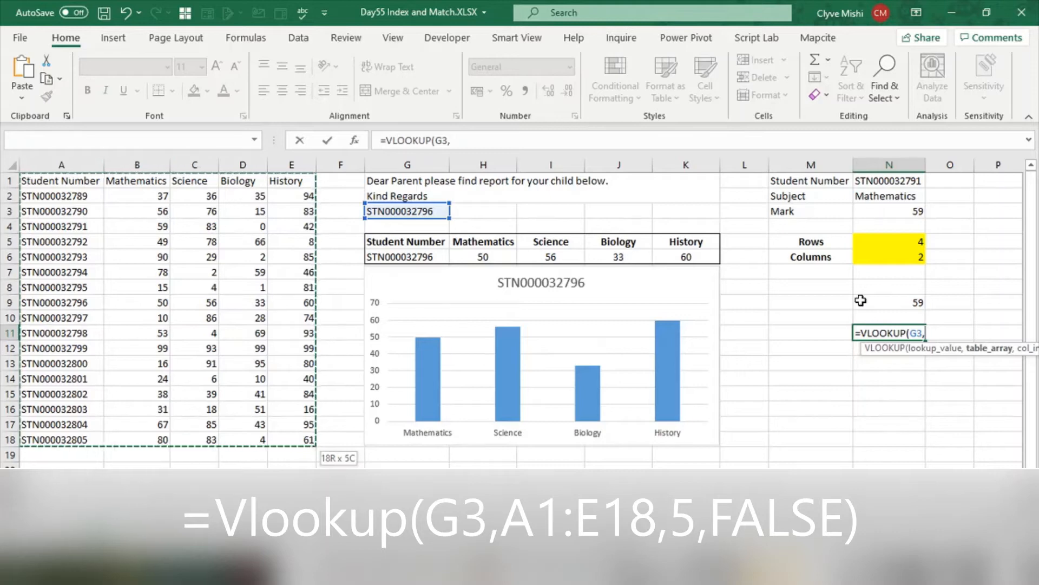
text(,)
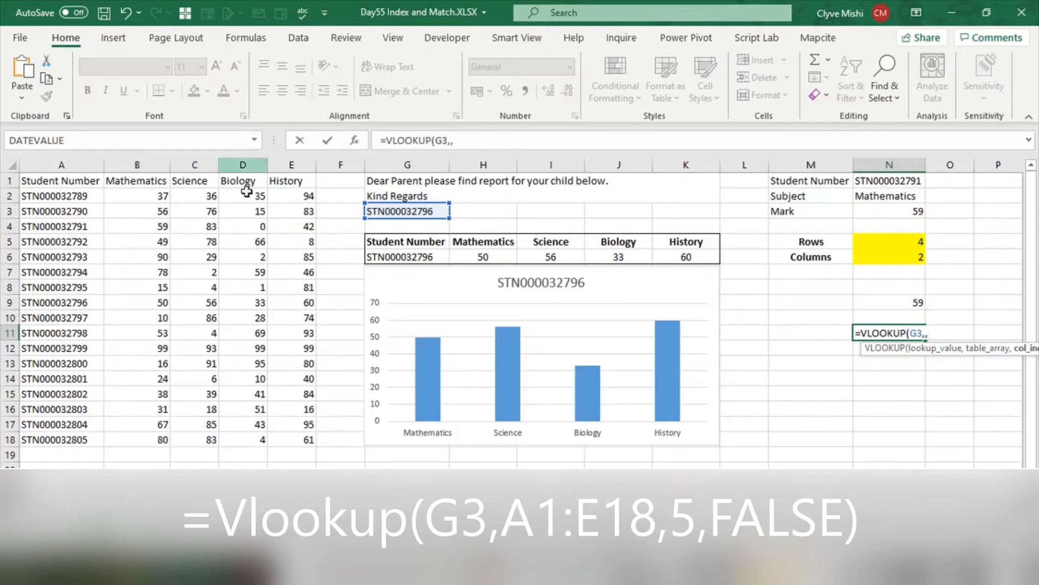
click(926, 334)
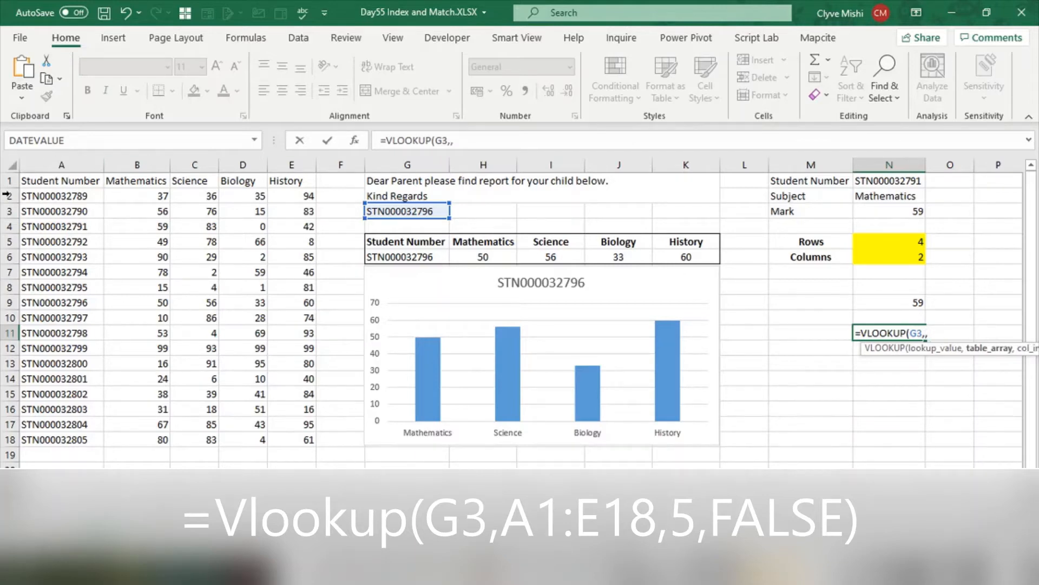
click(47, 180)
shift+click(300, 446)
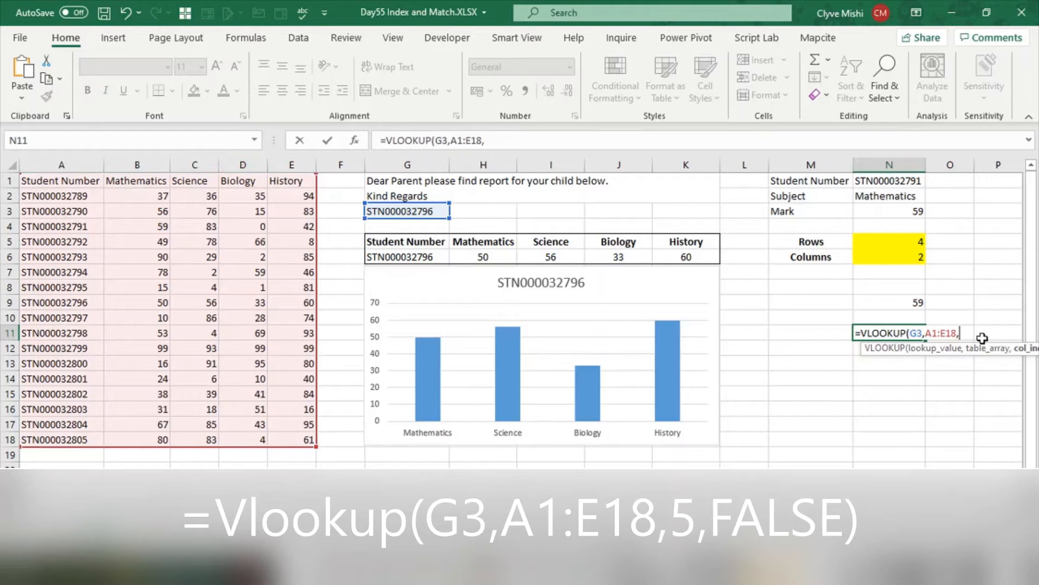
Complete the VLOOKUP with column index 5 and FALSE for an exact match, and enter the formula
click(533, 148)
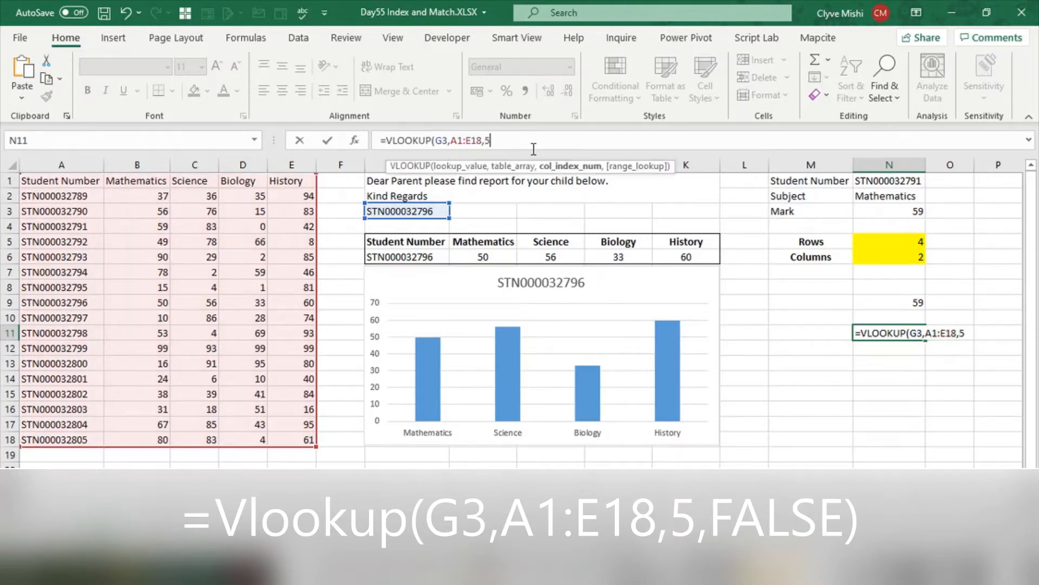
text(5,fals)
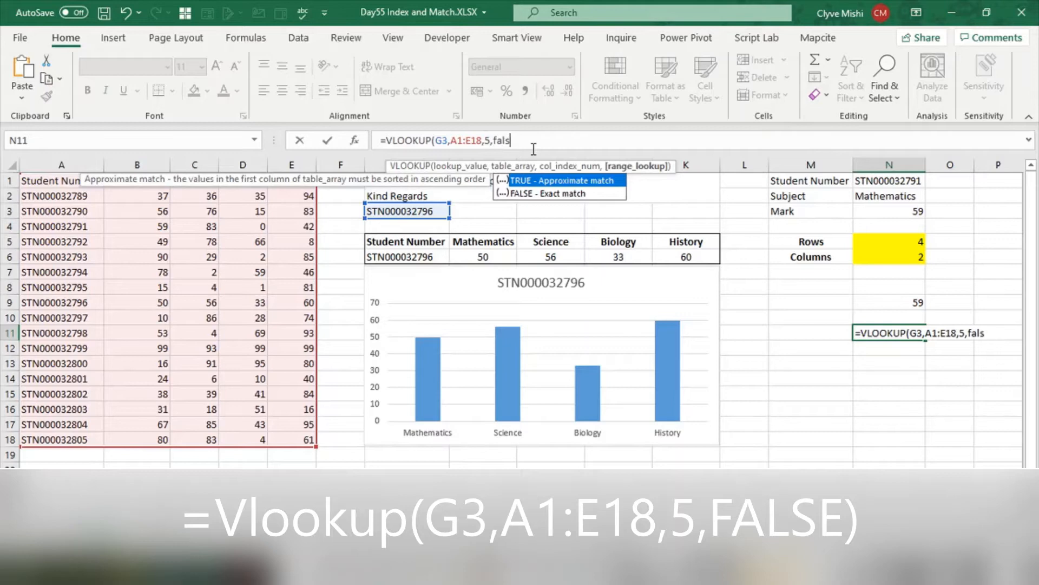
text(e))
key(Return)
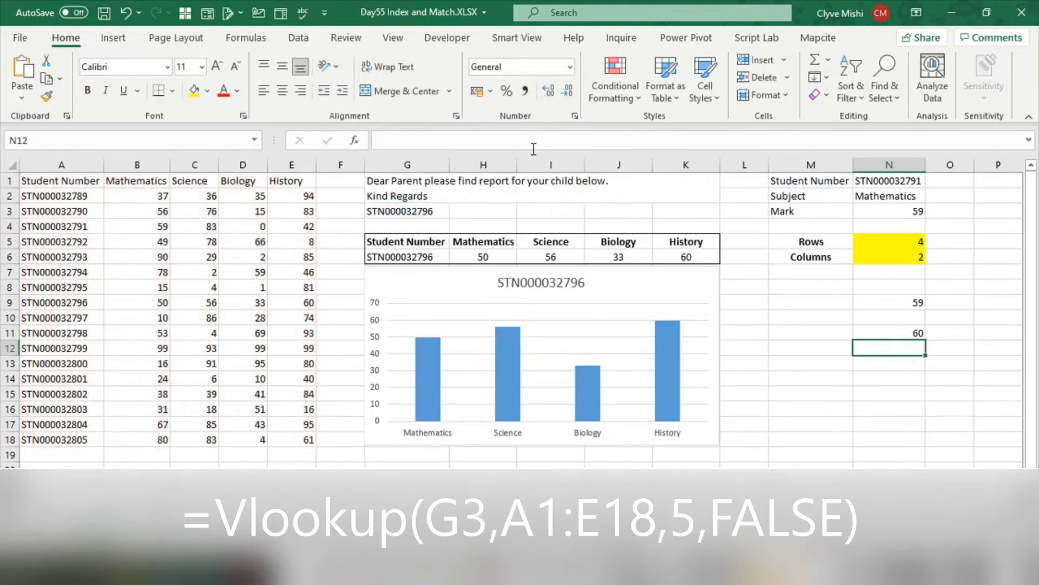
Check the VLOOKUP in N11 and its column index against the lookup value in G3 and the matching row A9:E9
click(907, 335)
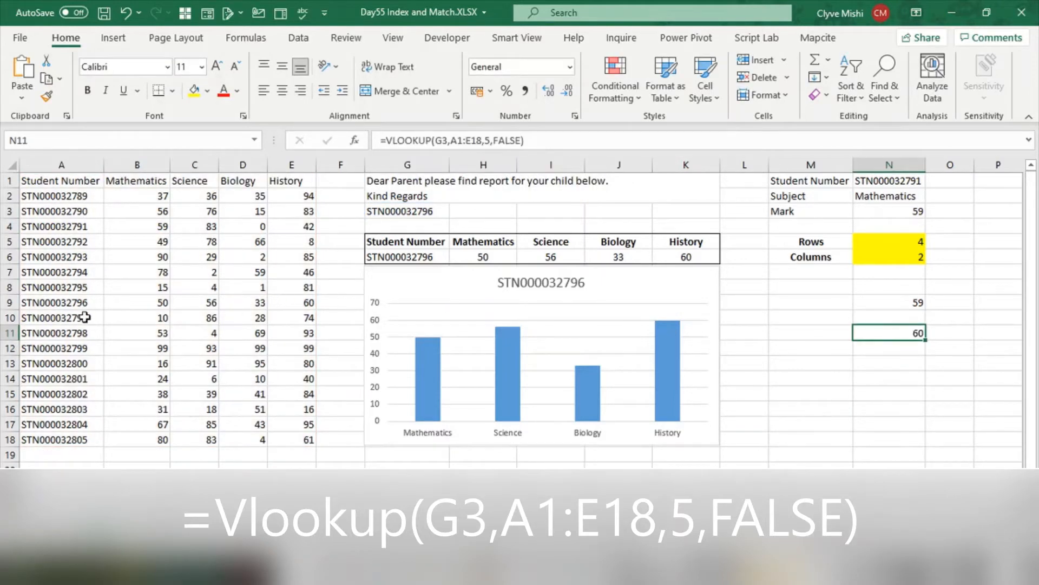
drag(52, 301, 282, 298)
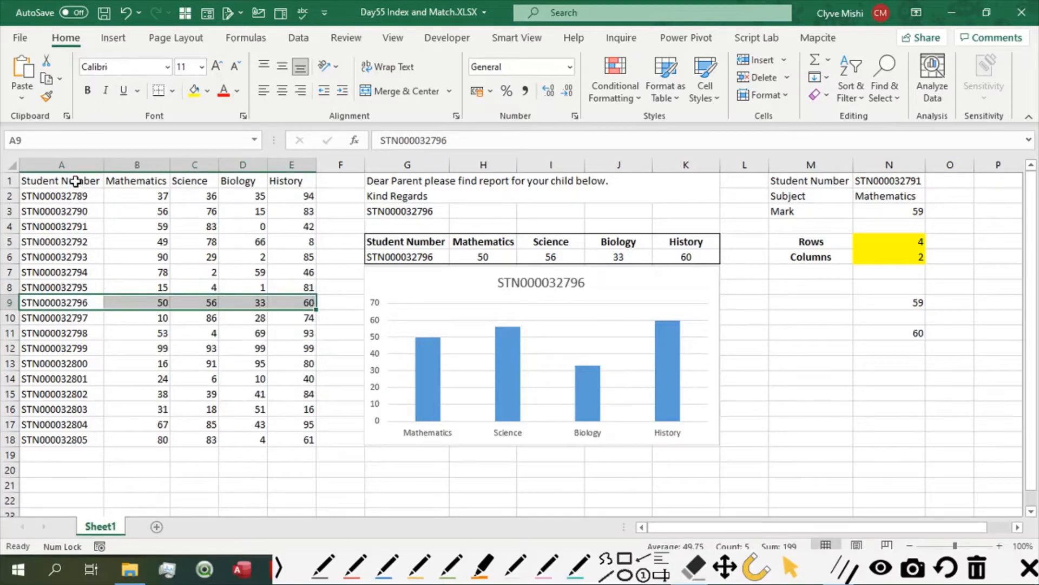
click(79, 300)
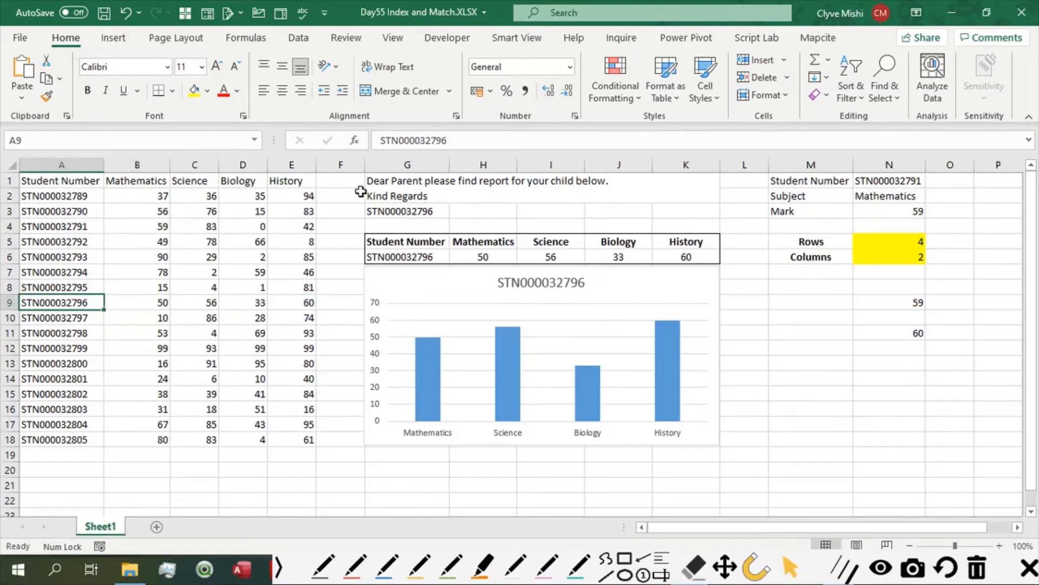
ctrl+click(393, 209)
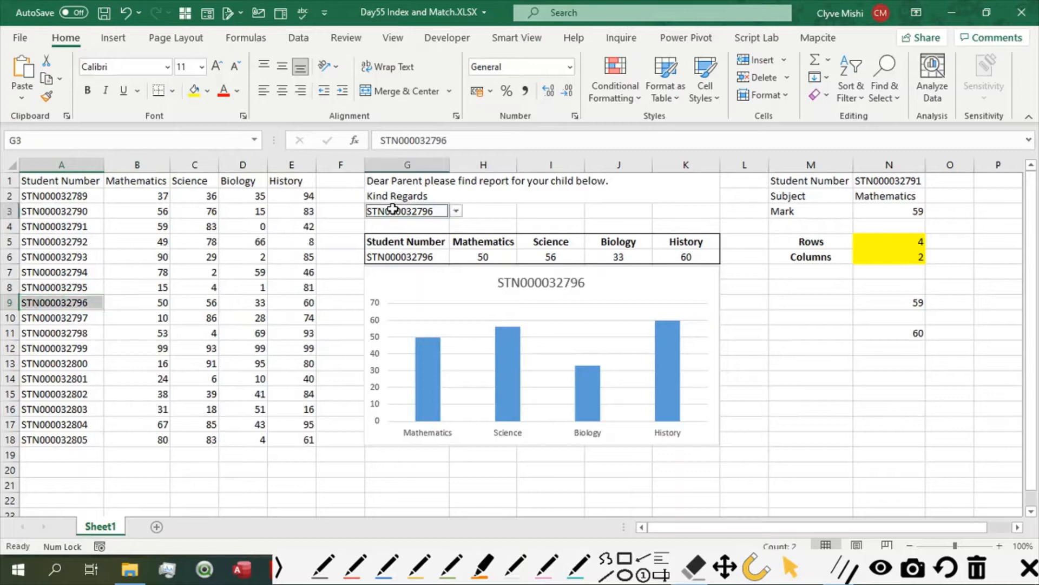
click(87, 305)
ctrl+click(302, 303)
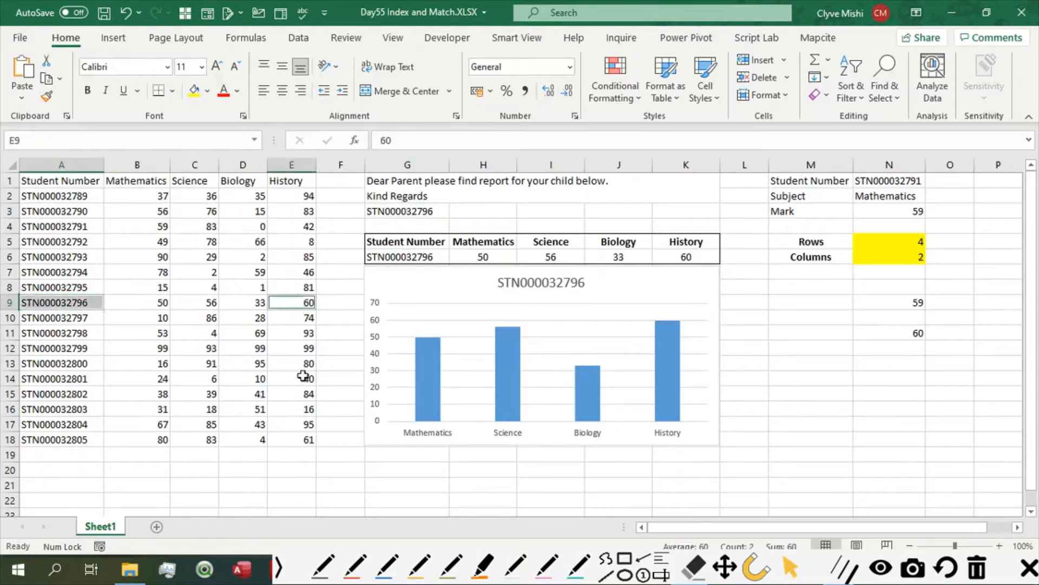
click(883, 335)
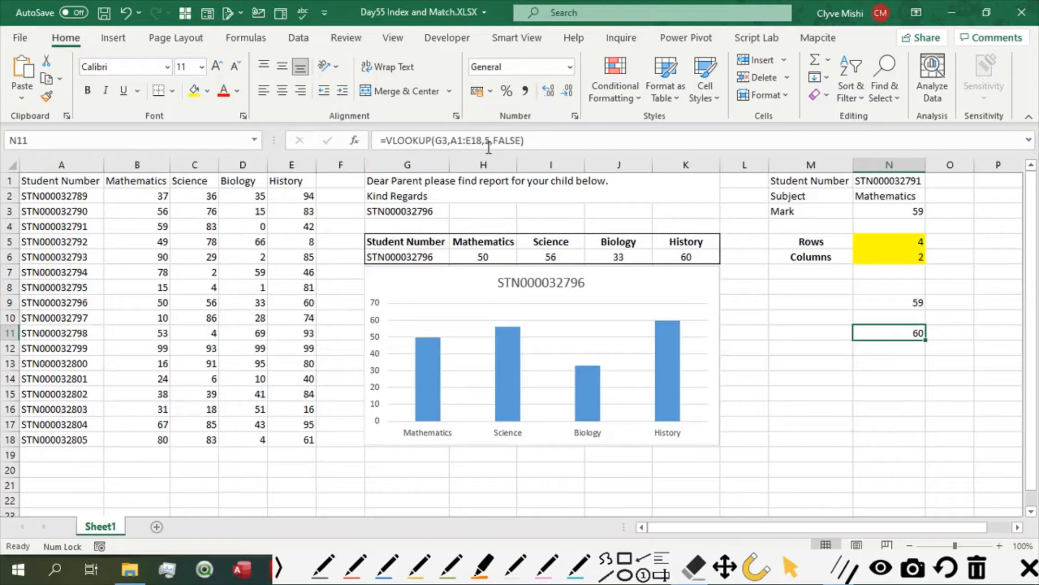
click(491, 142)
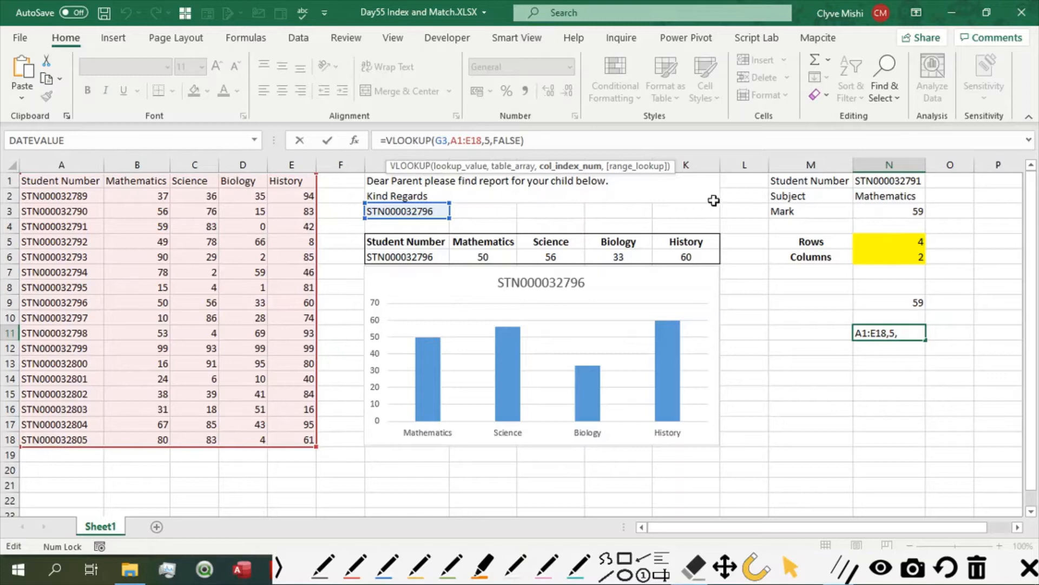
key(ctrl+Return)
Change the subject in N2 to Science, to Biology, and finally to History
click(920, 195)
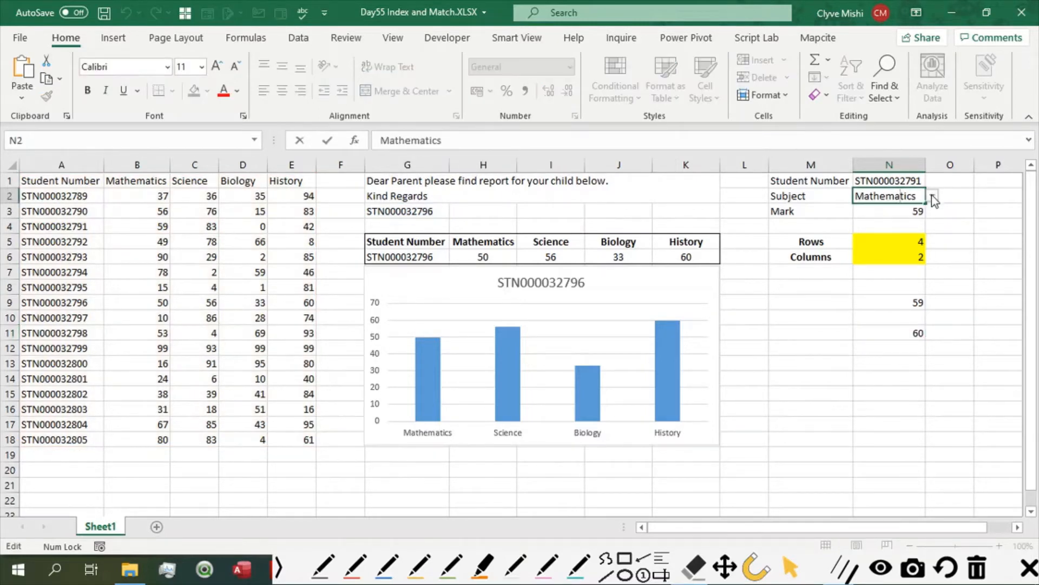
click(932, 196)
click(872, 220)
click(932, 195)
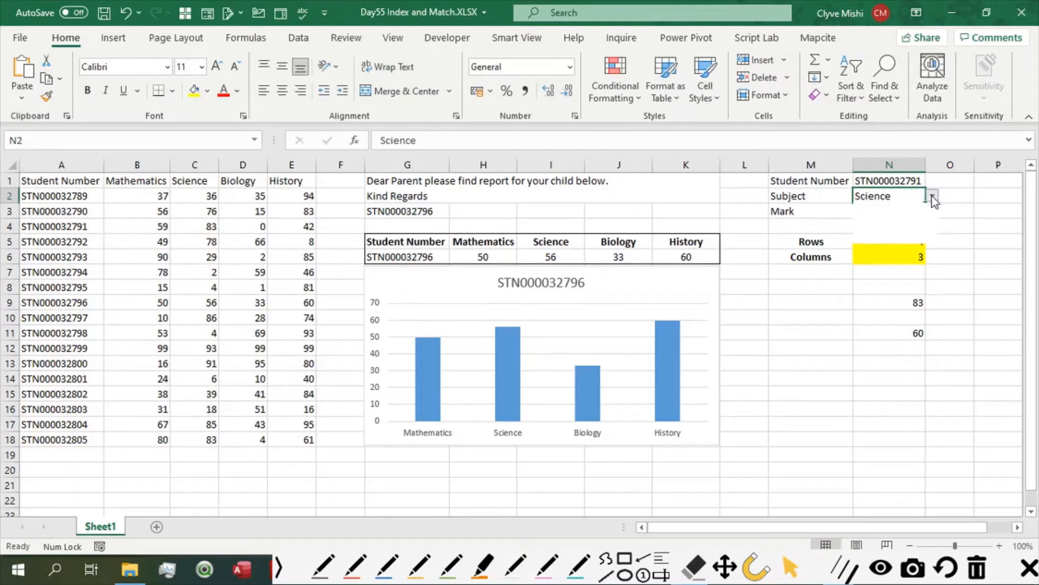
click(885, 232)
click(932, 196)
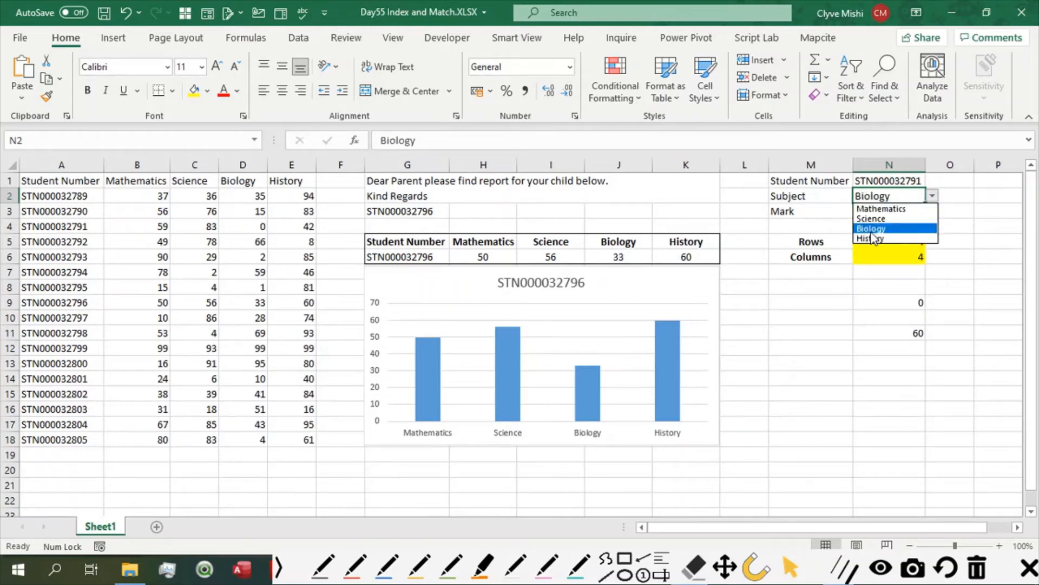
click(893, 244)
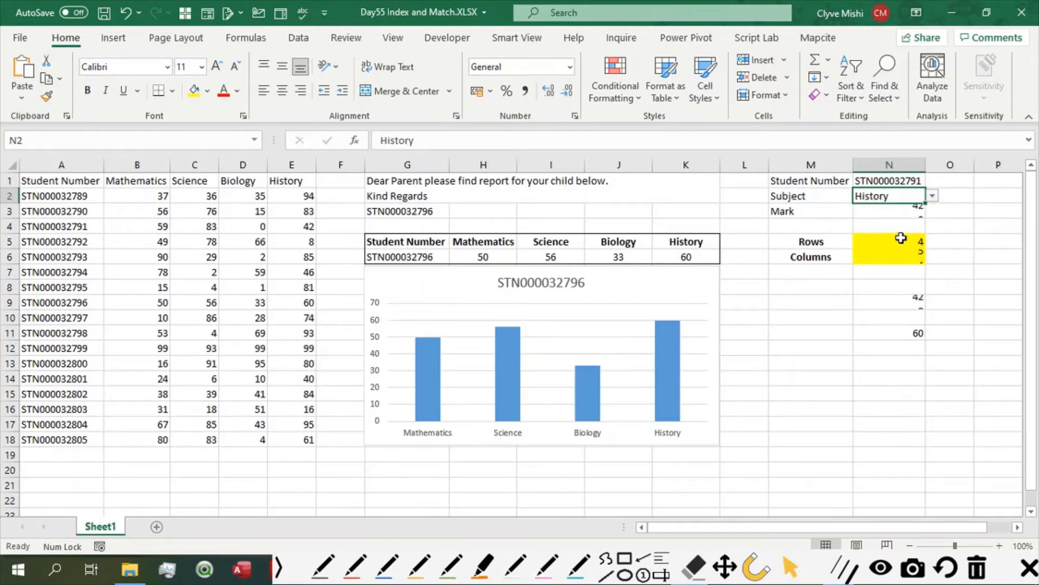
Inspect the VLOOKUP in N11, the MATCH formulas in N5 and N6, and the nested INDEX and MATCH formula in N3
click(913, 331)
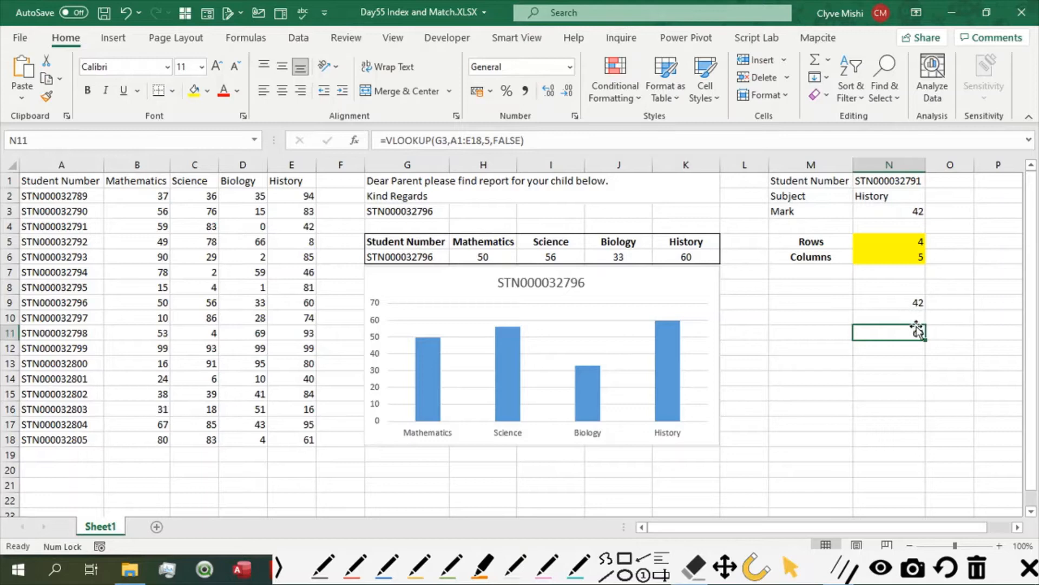
click(906, 247)
click(912, 256)
click(899, 212)
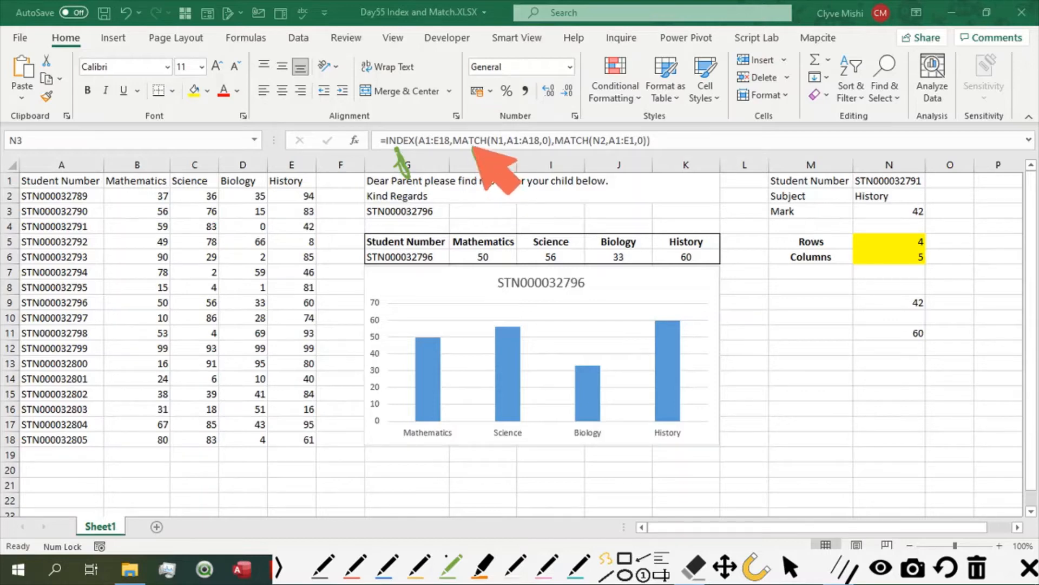
Mark the first MATCH of N3's formula with a green pen, and circle its lookup value N1, matching cell A4 and row number N5
mouse_move(472, 146)
mouse_down()
mouse_move(467, 158)
mouse_move(479, 146)
mouse_move(449, 148)
mouse_move(452, 129)
mouse_move(562, 136)
mouse_move(560, 154)
mouse_move(454, 158)
mouse_move(469, 150)
mouse_up()
key(ctrl+z)
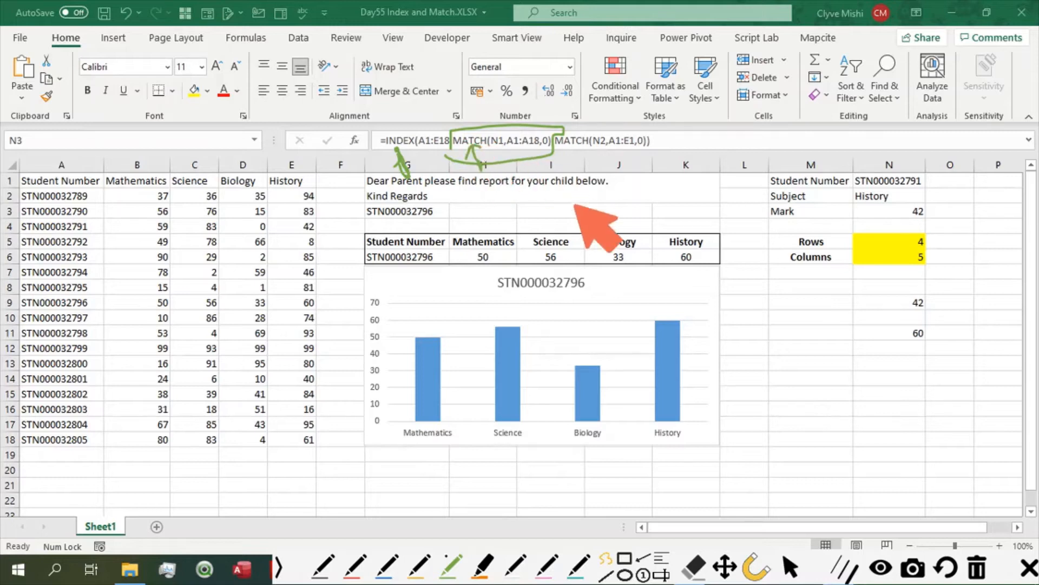
mouse_move(920, 169)
mouse_down()
mouse_move(860, 175)
mouse_move(921, 181)
mouse_move(916, 167)
mouse_up()
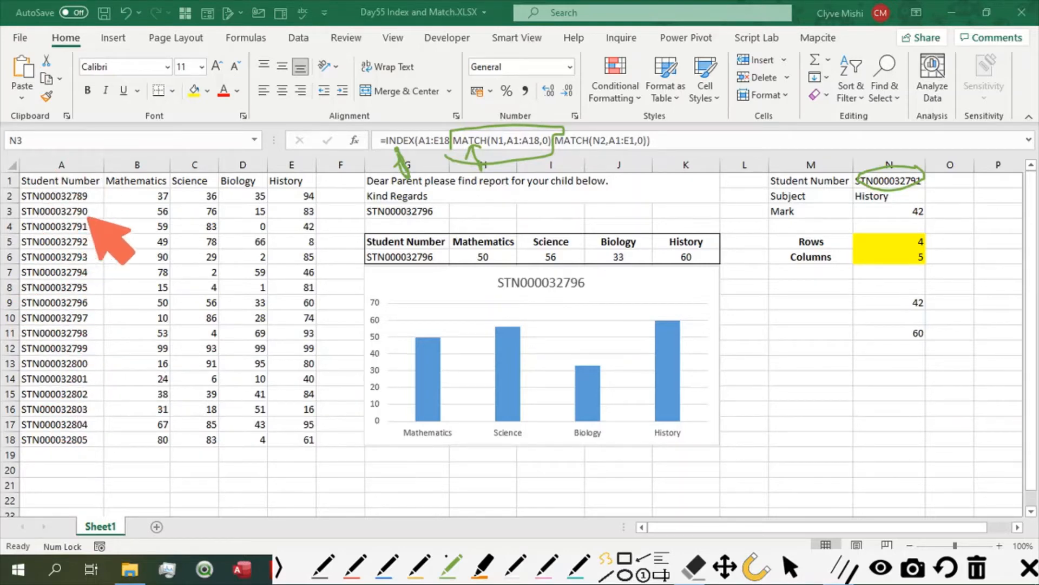
mouse_move(88, 218)
mouse_down()
mouse_move(11, 228)
mouse_move(76, 239)
mouse_move(86, 217)
mouse_up()
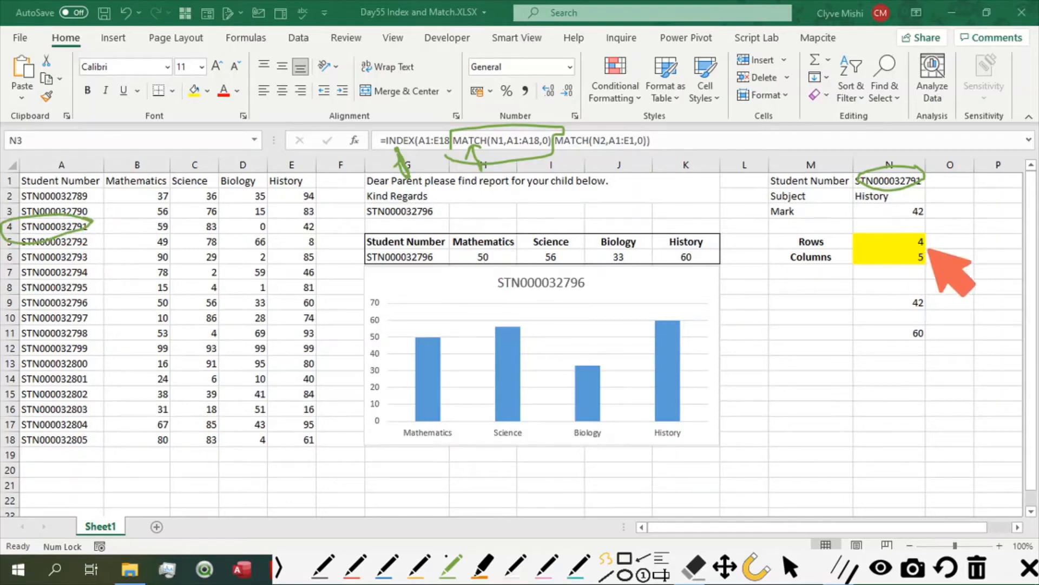
mouse_move(921, 240)
mouse_down()
mouse_move(899, 245)
mouse_move(920, 234)
mouse_up()
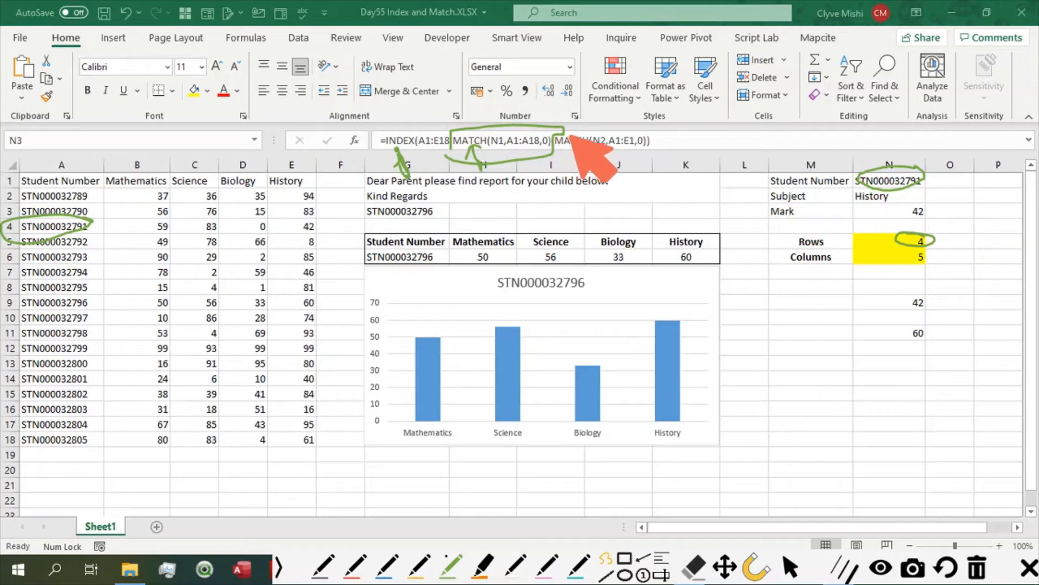
Mark the second MATCH of N3's formula, the subject headers in row 1 and the column number in N6 in green, then stop drawing
mouse_move(586, 130)
mouse_down()
mouse_move(573, 164)
mouse_move(647, 130)
mouse_move(581, 126)
mouse_up()
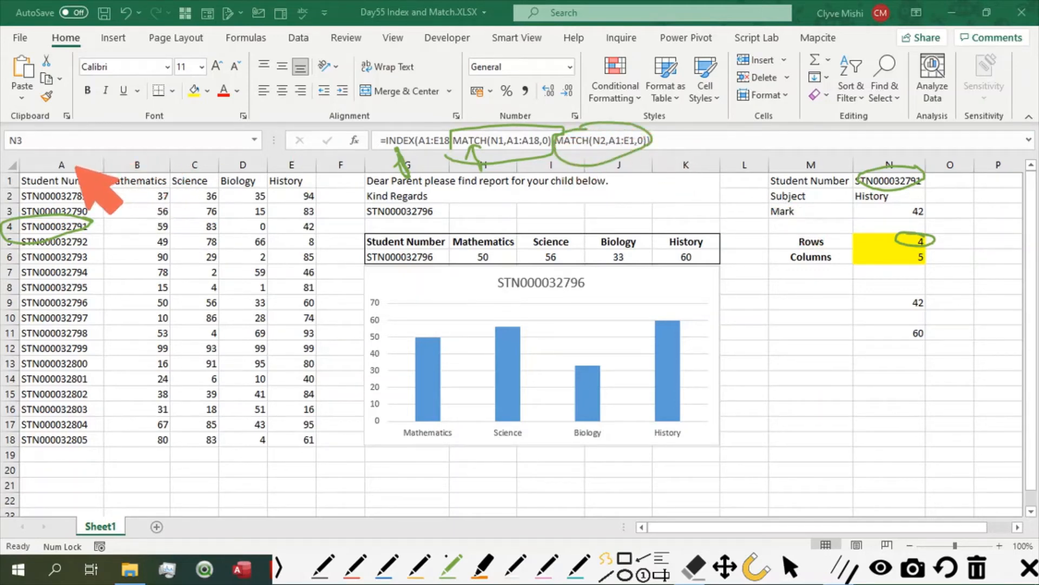
mouse_move(54, 164)
mouse_down()
mouse_move(27, 187)
mouse_move(291, 186)
mouse_move(100, 151)
mouse_move(59, 157)
mouse_up()
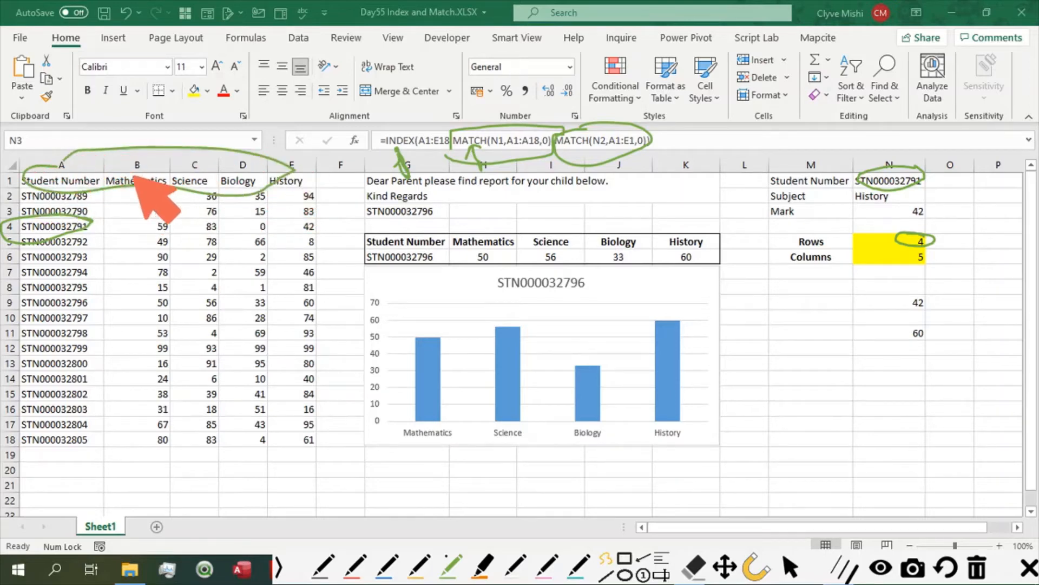
mouse_move(195, 162)
mouse_down()
mouse_move(181, 172)
mouse_move(209, 190)
mouse_move(405, 162)
mouse_up()
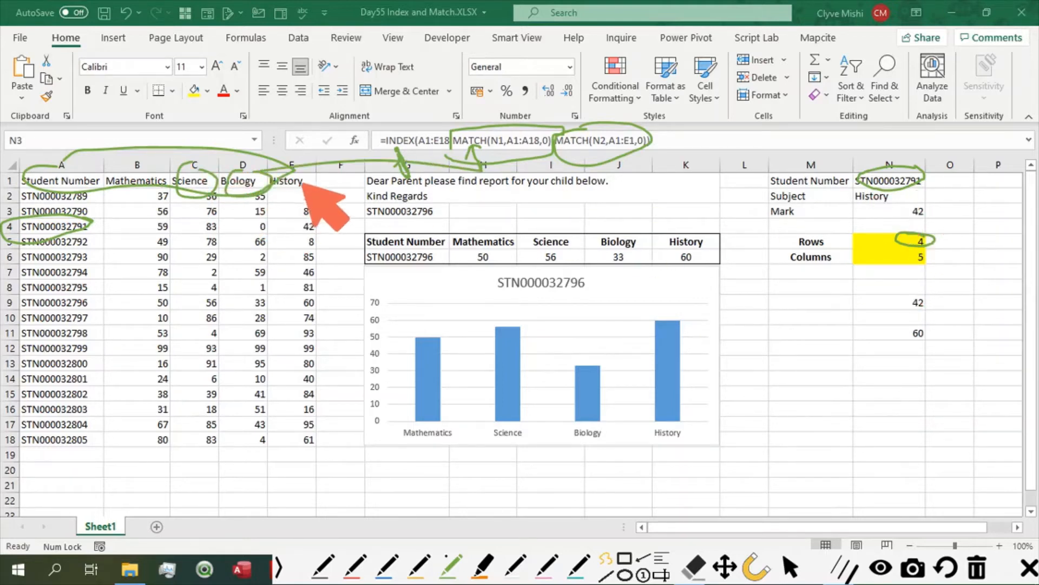
mouse_move(932, 250)
mouse_down()
mouse_move(915, 265)
mouse_move(920, 251)
mouse_up()
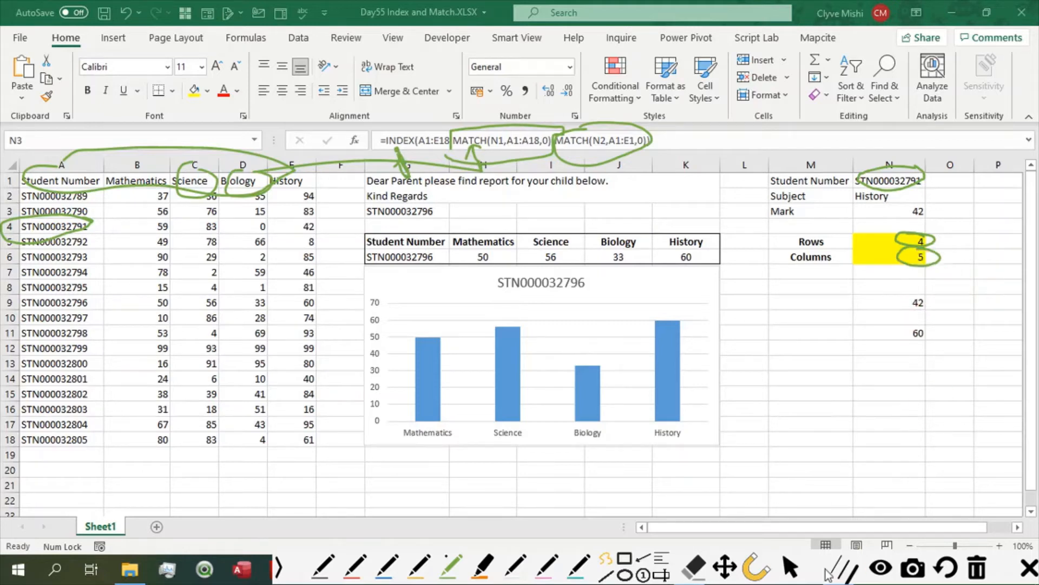
click(789, 568)
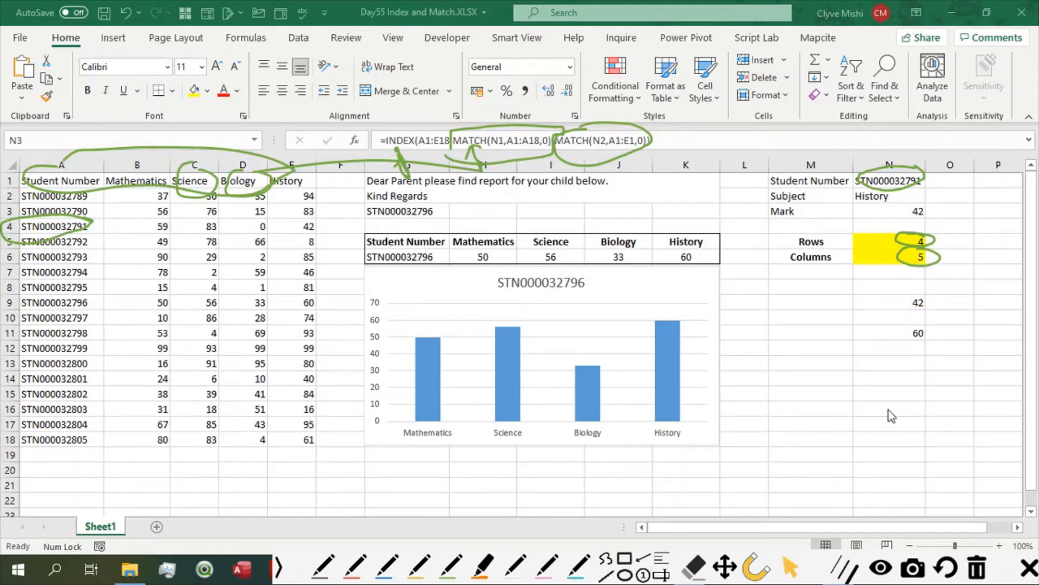
Set the subject in N2 to Mathematics and check the MATCH formula in N6 against the headers A1:B1
click(918, 198)
click(932, 196)
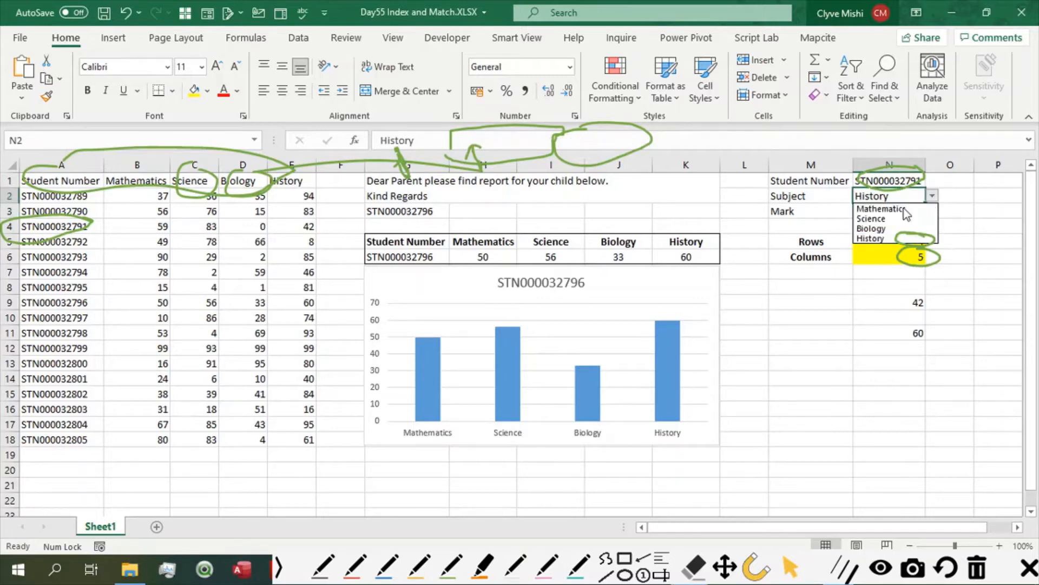
click(879, 212)
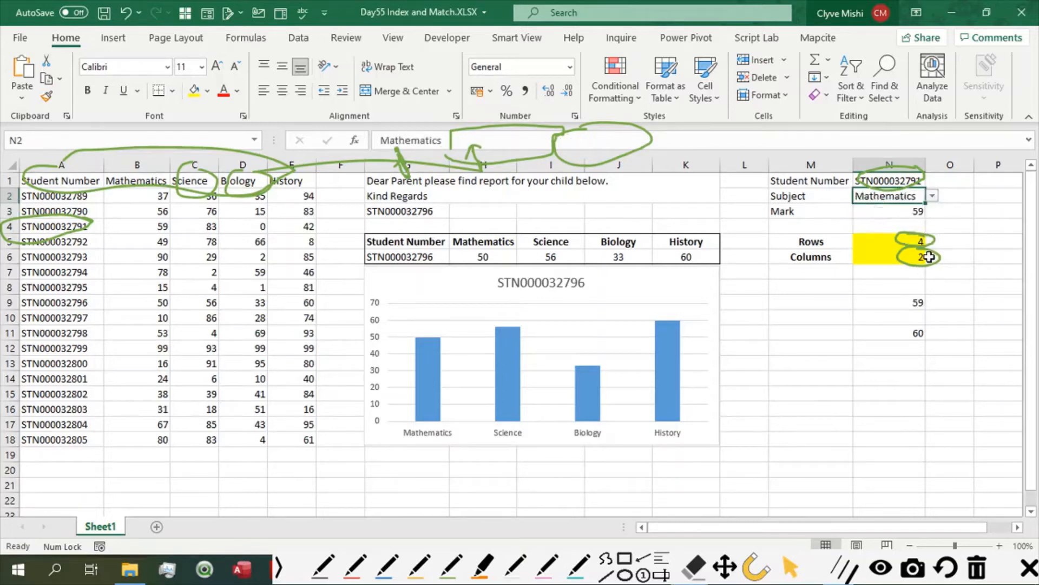
click(923, 257)
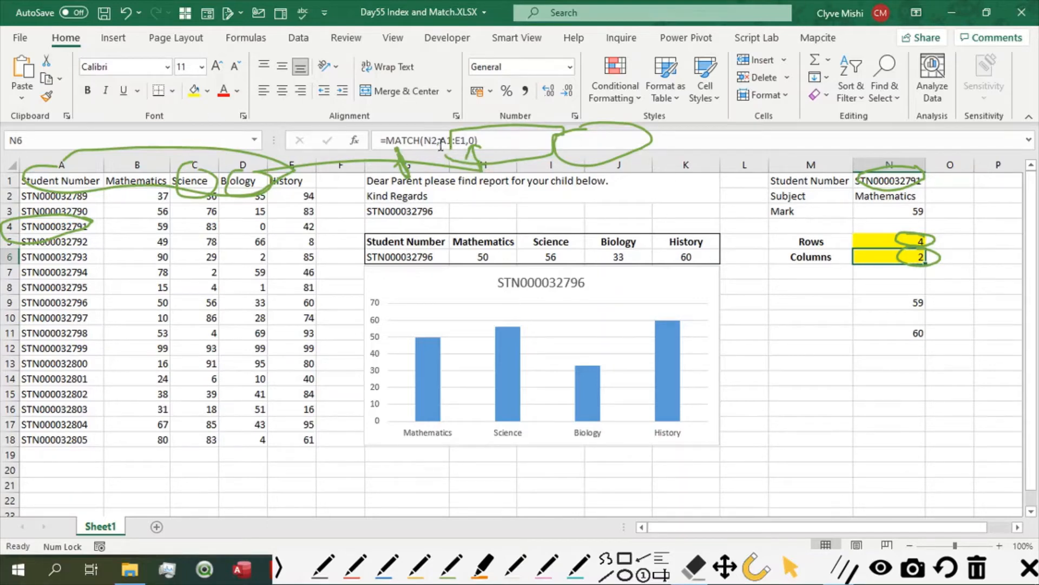
click(138, 181)
drag(76, 181, 138, 181)
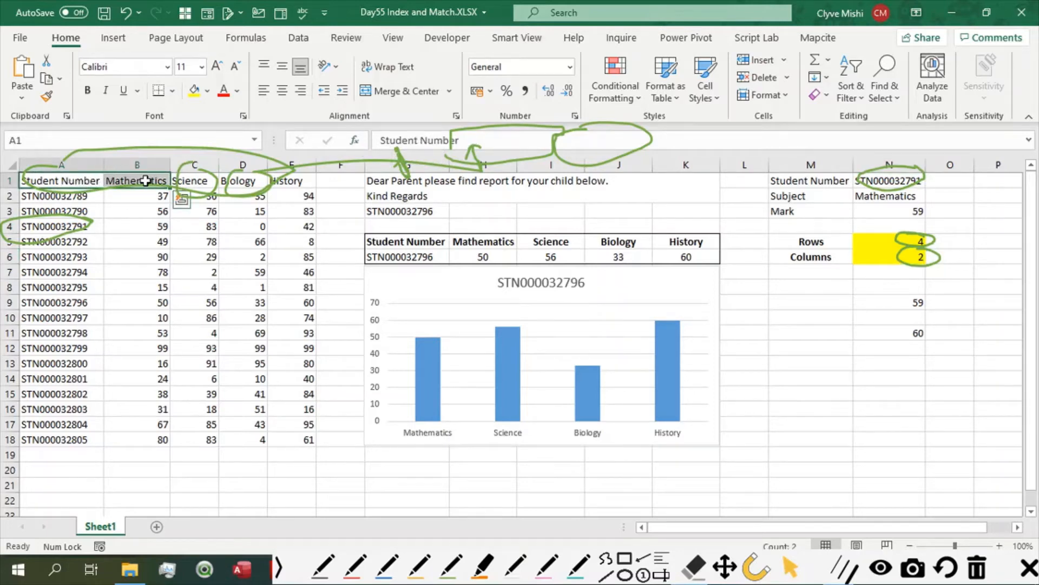
Change the student number in N1 to the one listed in row 7 of the marks table
click(900, 195)
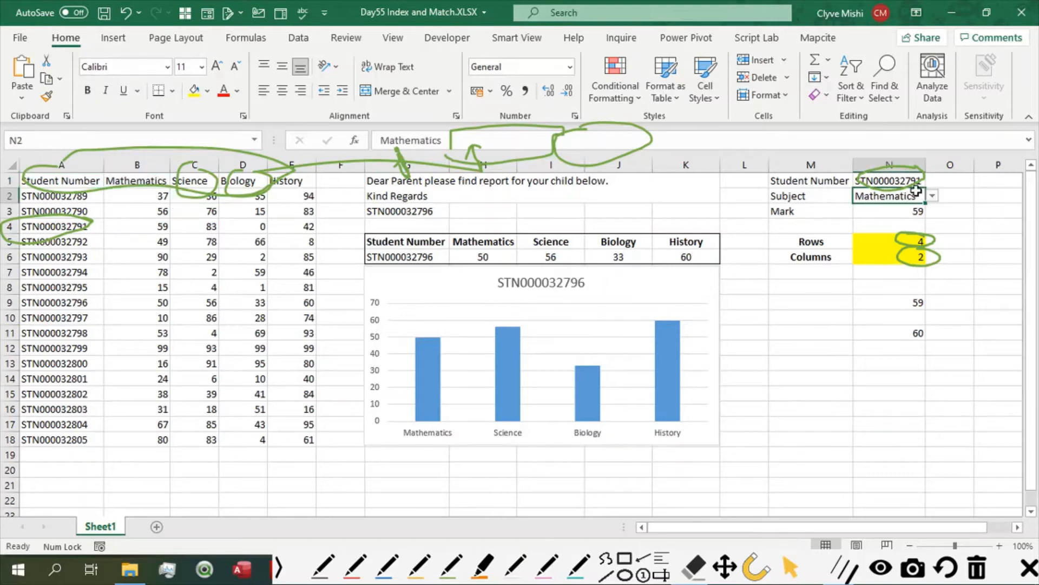
click(902, 180)
click(932, 180)
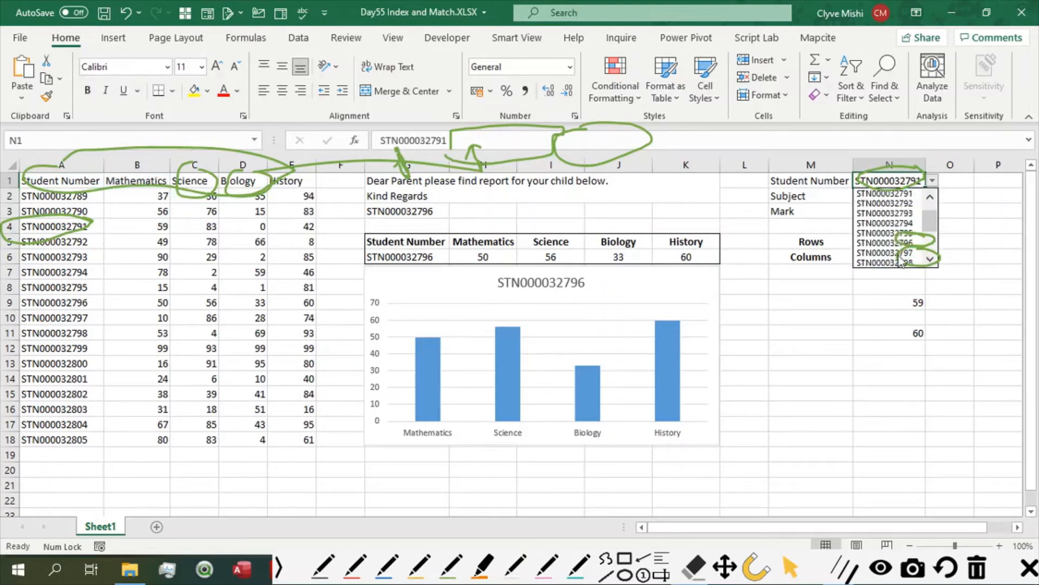
click(896, 224)
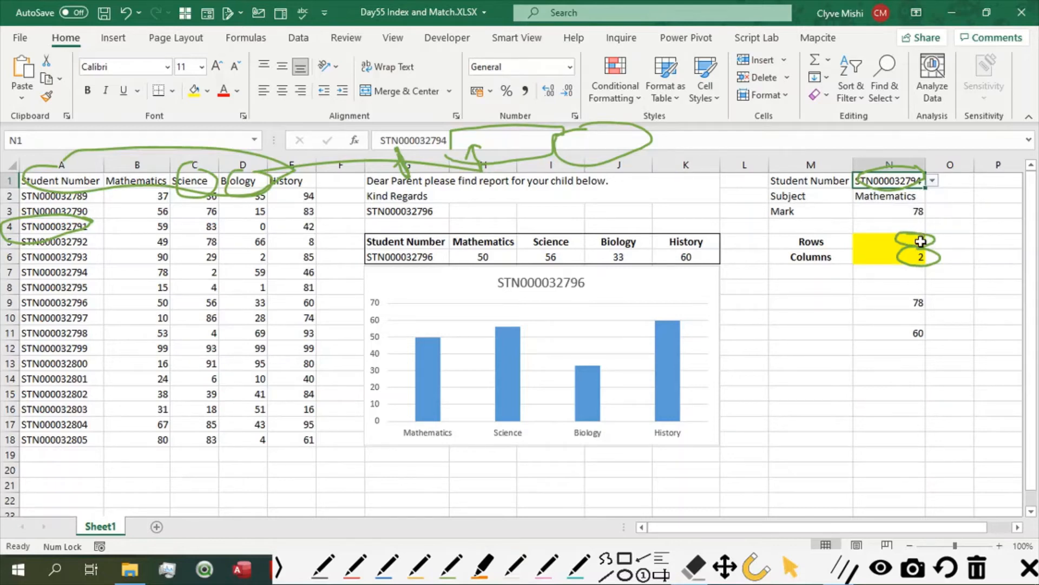
Check the row MATCH formula in N5 against the student number column, counting from A1 to A7
click(921, 241)
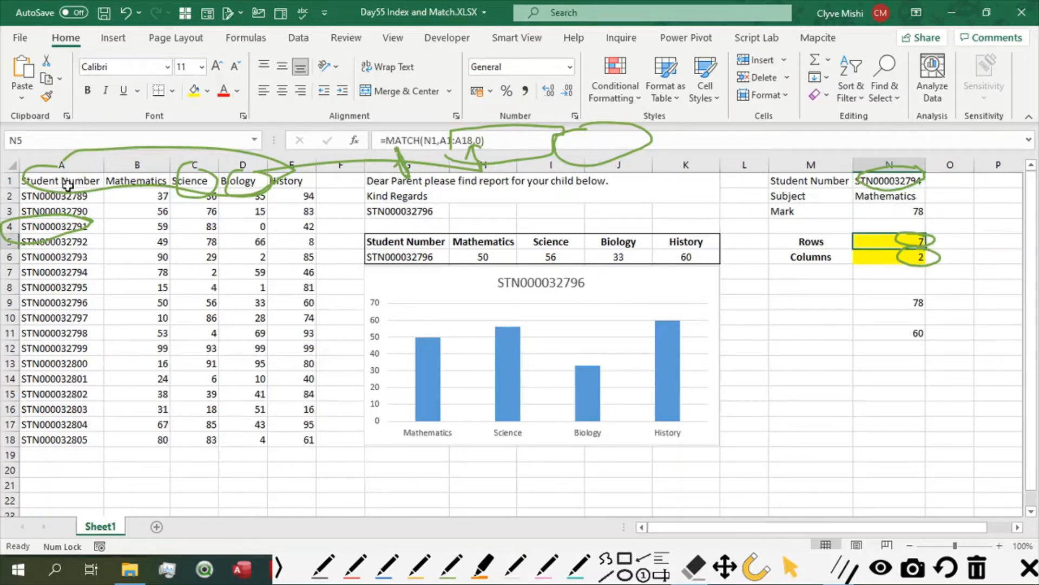
click(97, 184)
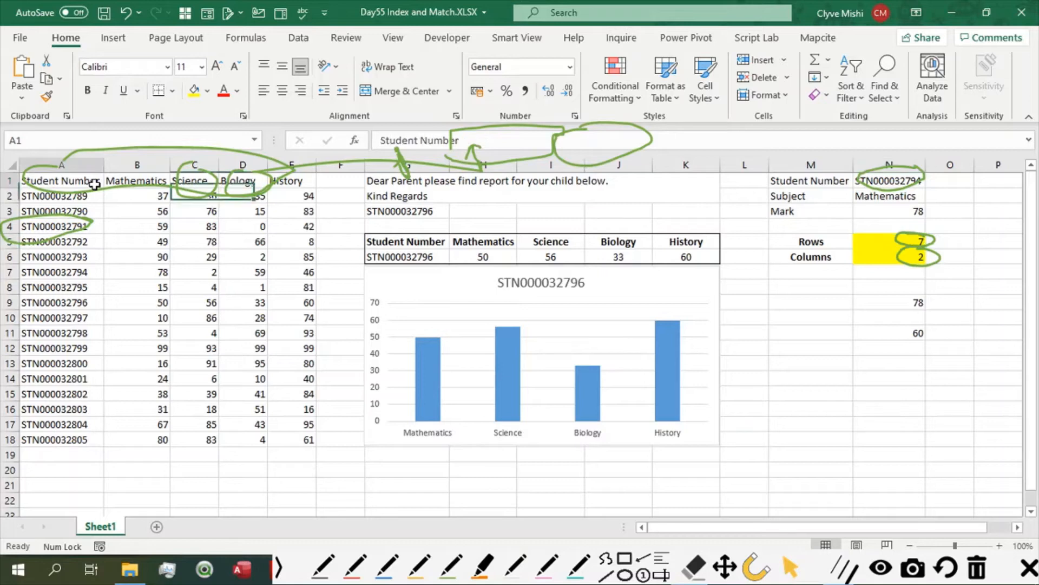
shift+click(89, 278)
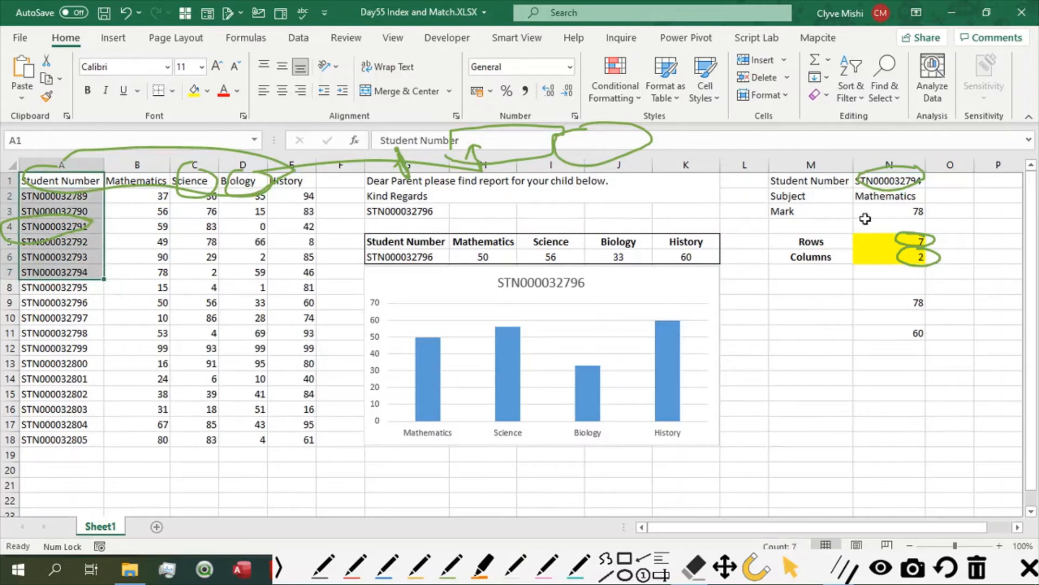
double_click(64, 270)
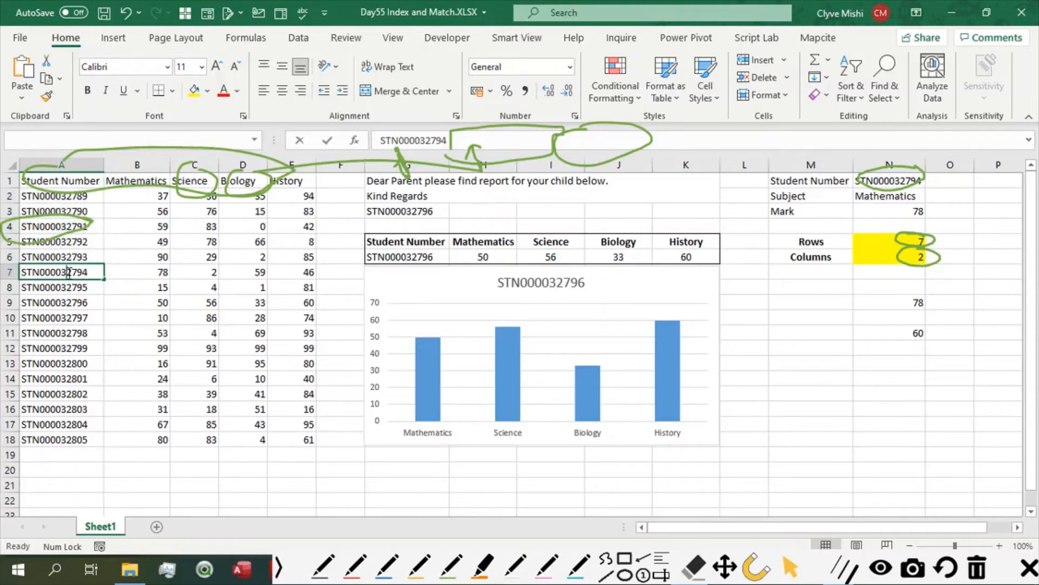
click(61, 283)
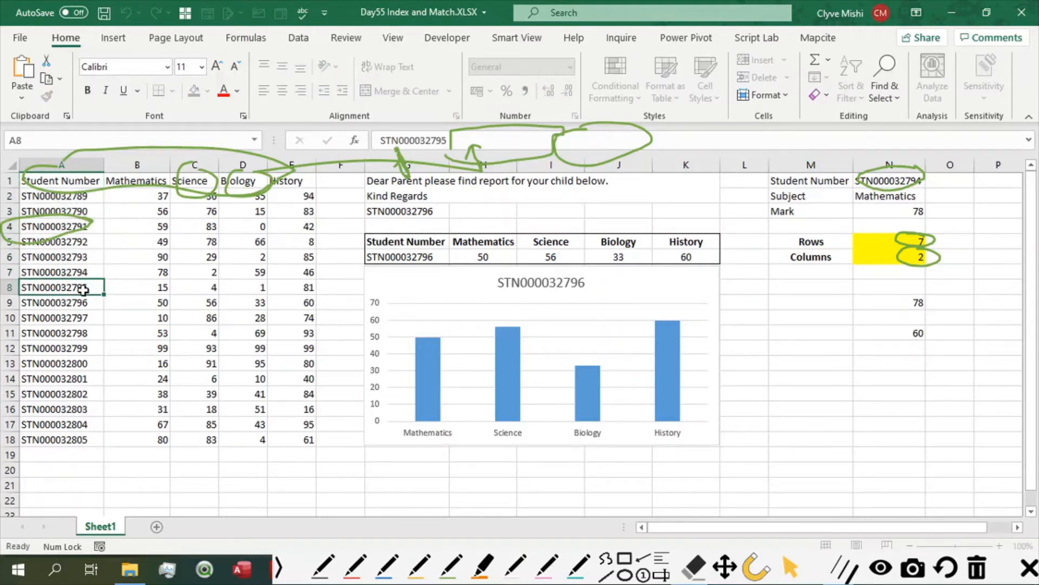
Fill the student number in A7 and the Mathematics header in B1 with yellow, and clear all green pen marks
click(59, 272)
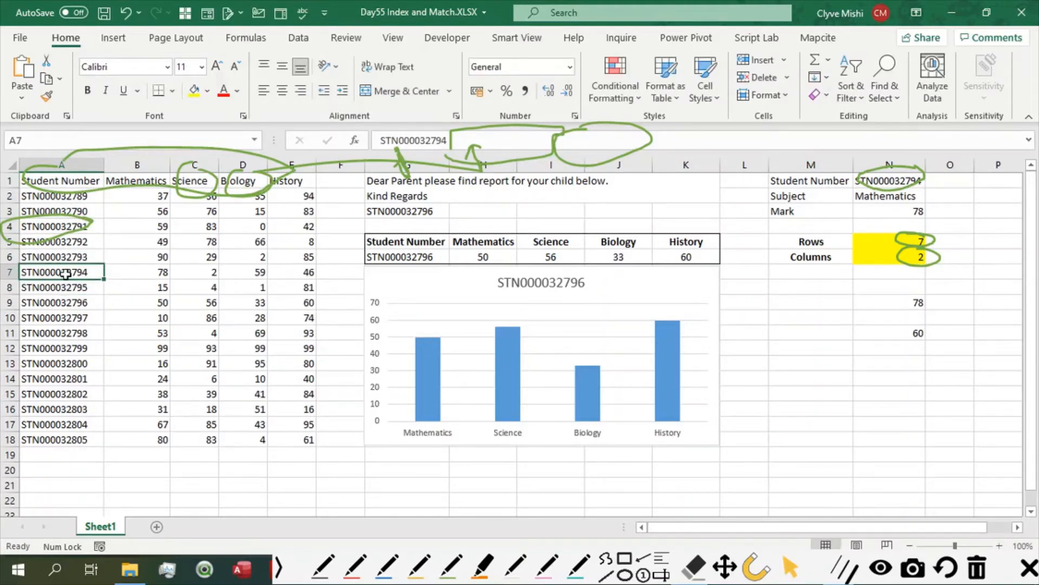
shift+click(144, 180)
click(72, 278)
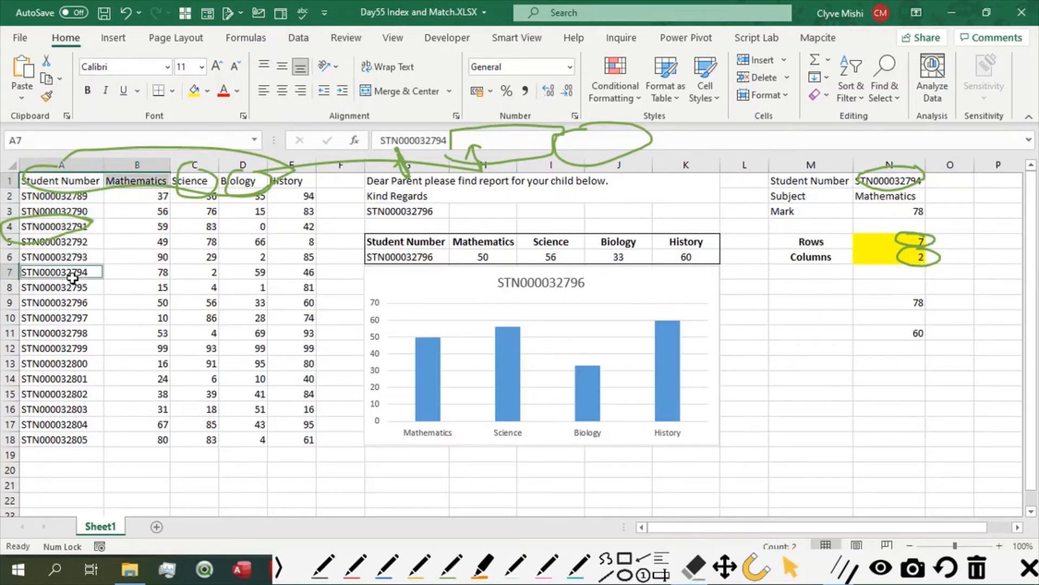
click(193, 89)
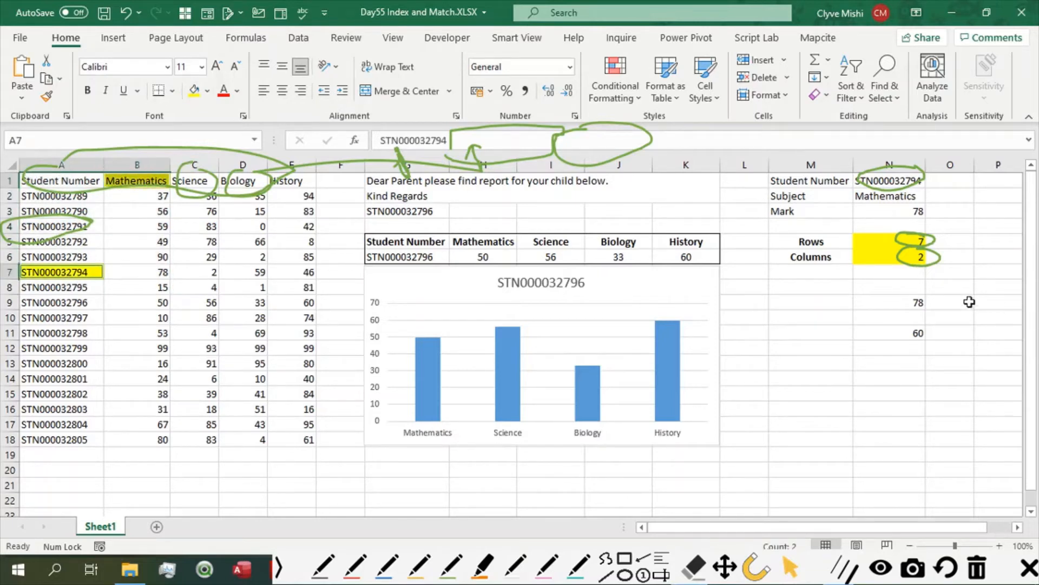
click(825, 304)
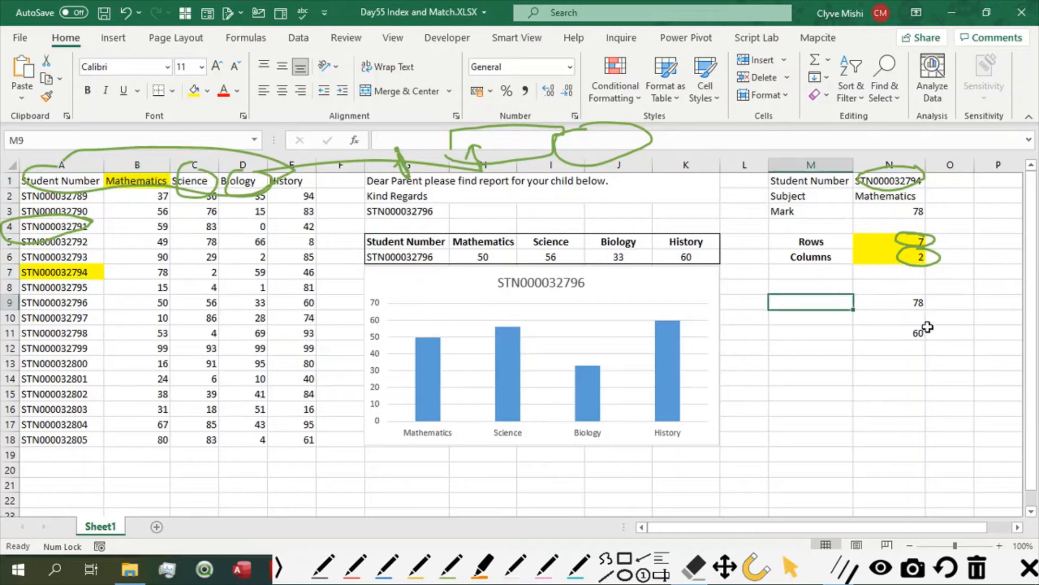
click(977, 567)
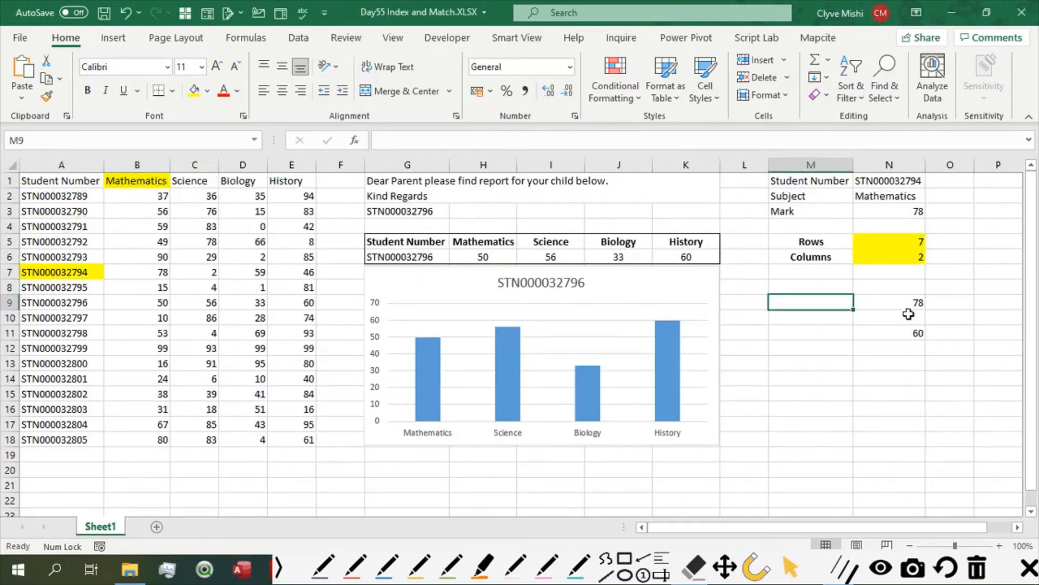
Compare the lookup formulas in N3, N11 and N9, and delete the VLOOKUP from N11
click(887, 212)
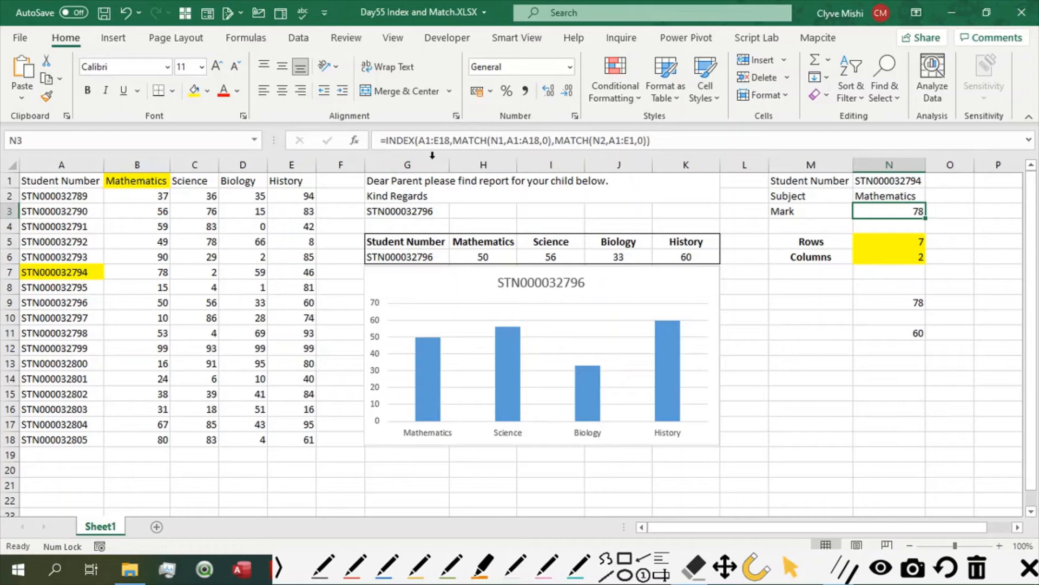
click(915, 336)
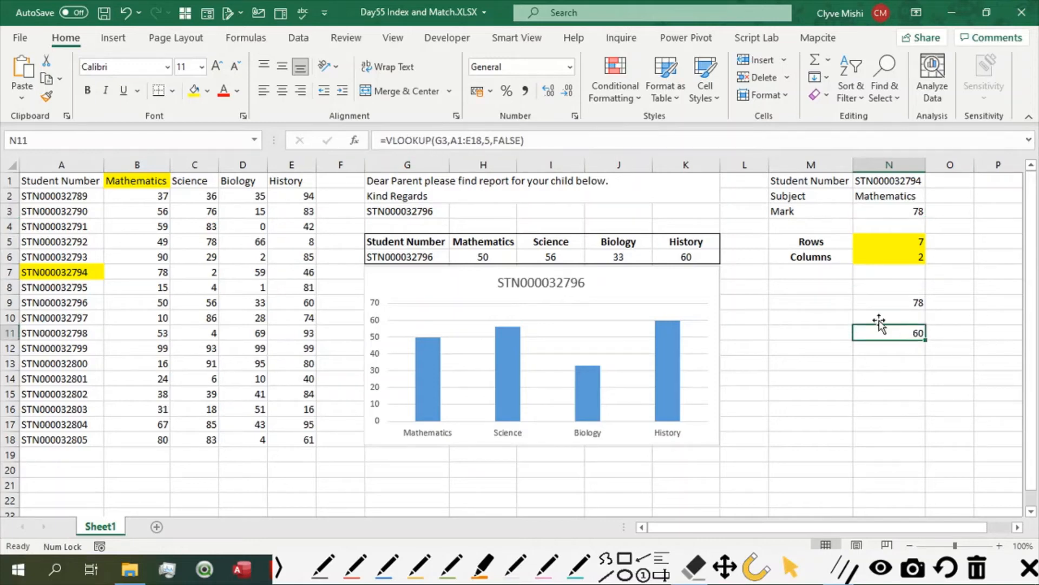
click(916, 303)
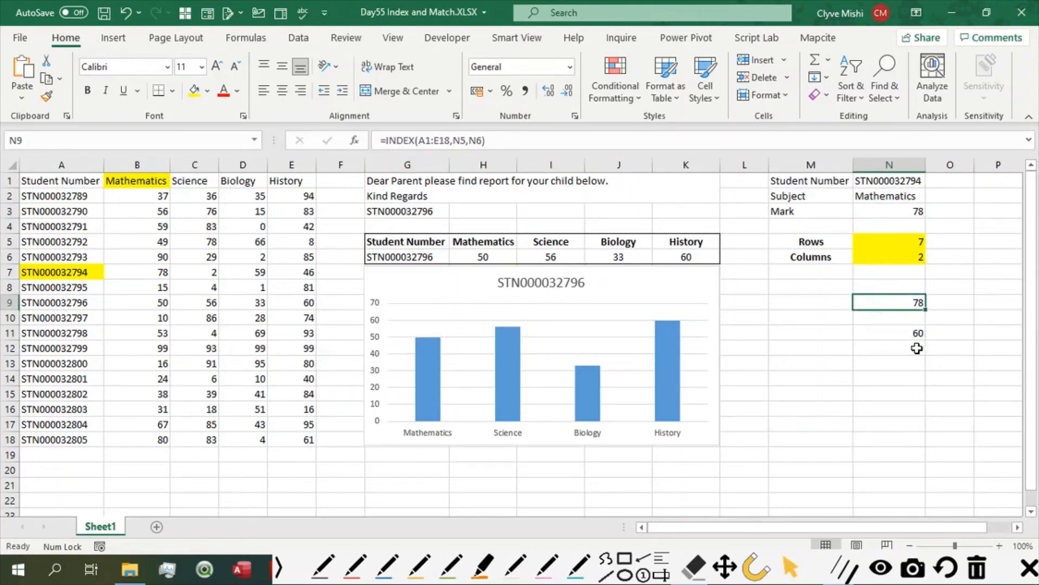
click(909, 334)
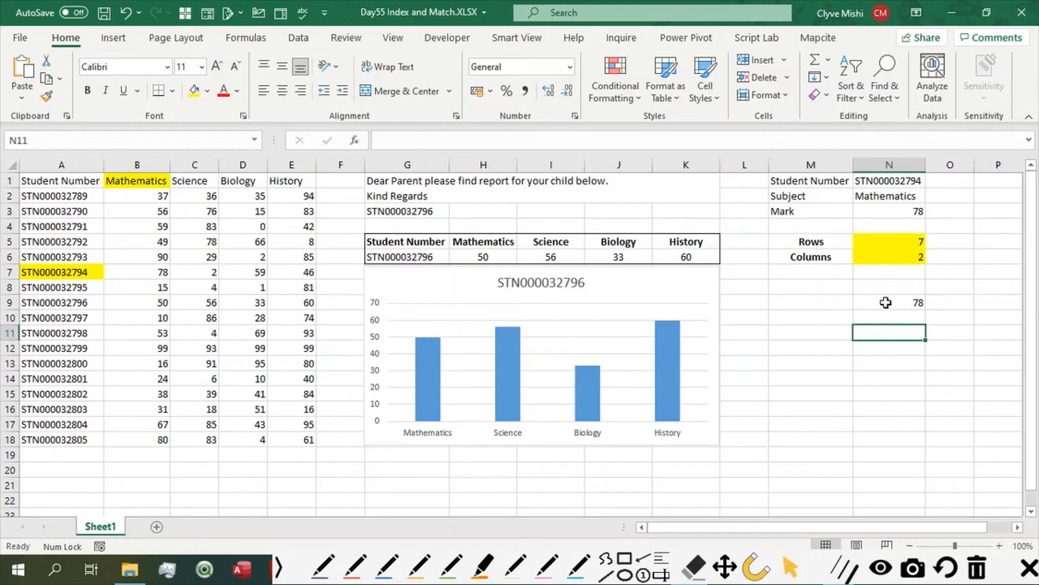
Replace the row reference in the INDEX formula in N9 with the fixed row number 7
click(886, 302)
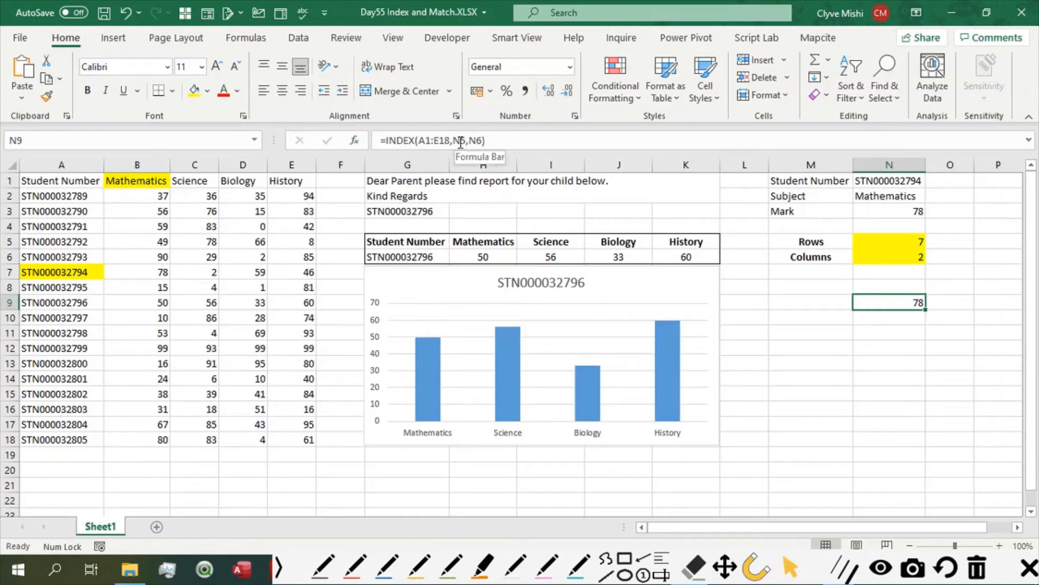
click(458, 140)
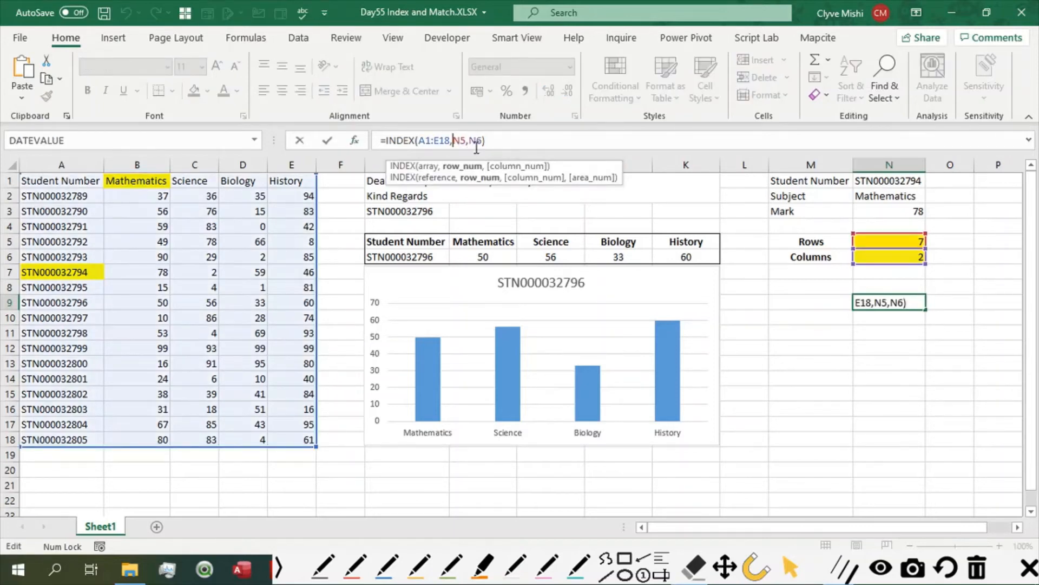
key(Delete)
key(Delete)
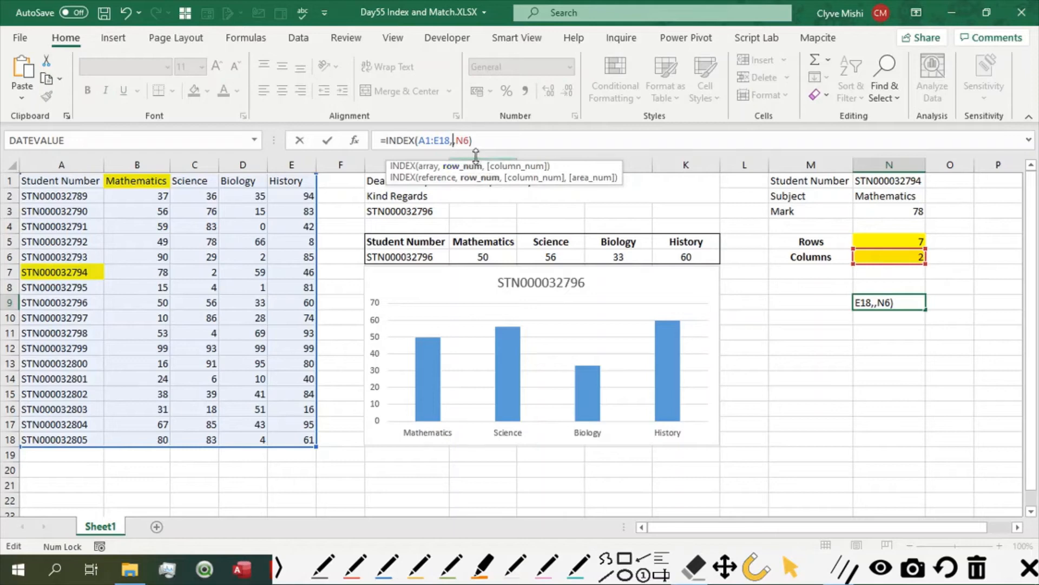
text(7)
click(464, 140)
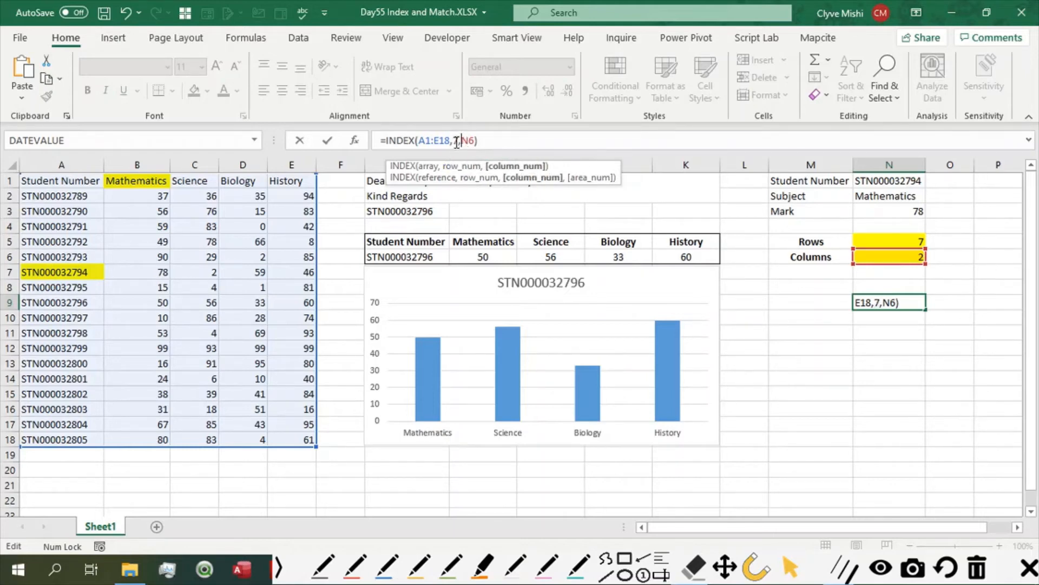
click(920, 261)
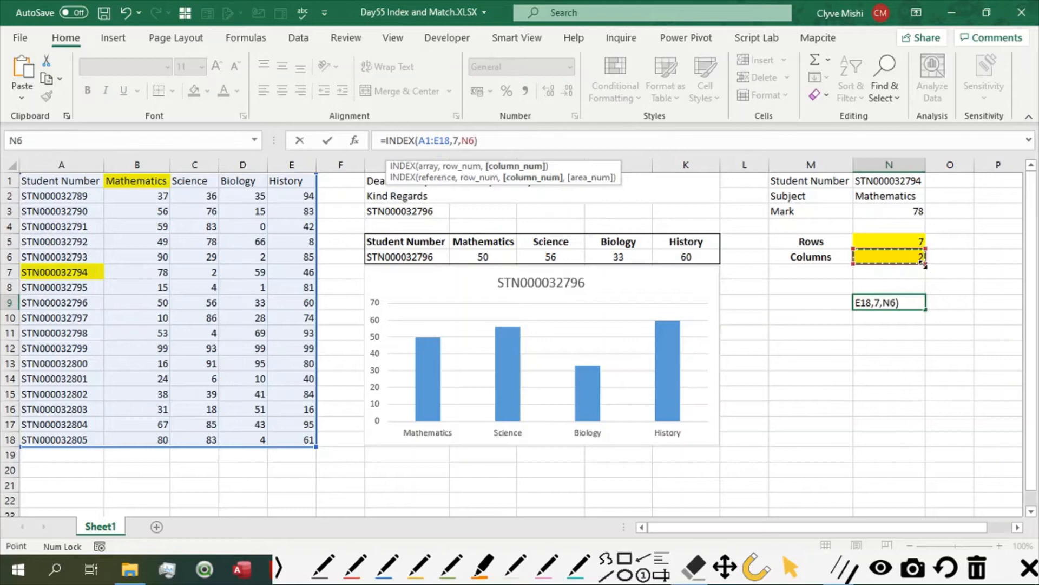
key(Return)
Examine the Array and Row_num arguments of the INDEX function in N9
click(904, 303)
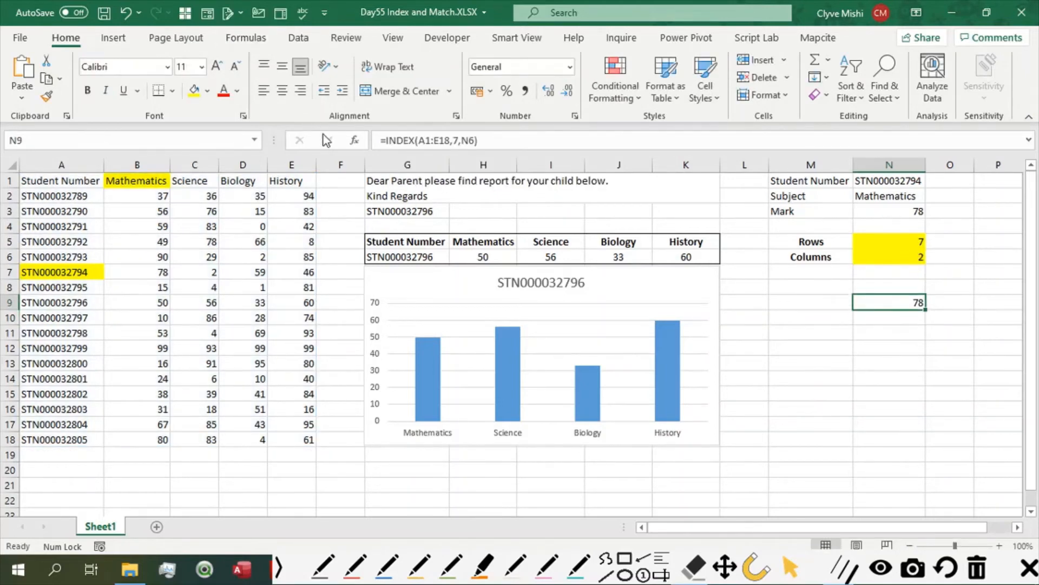
click(355, 144)
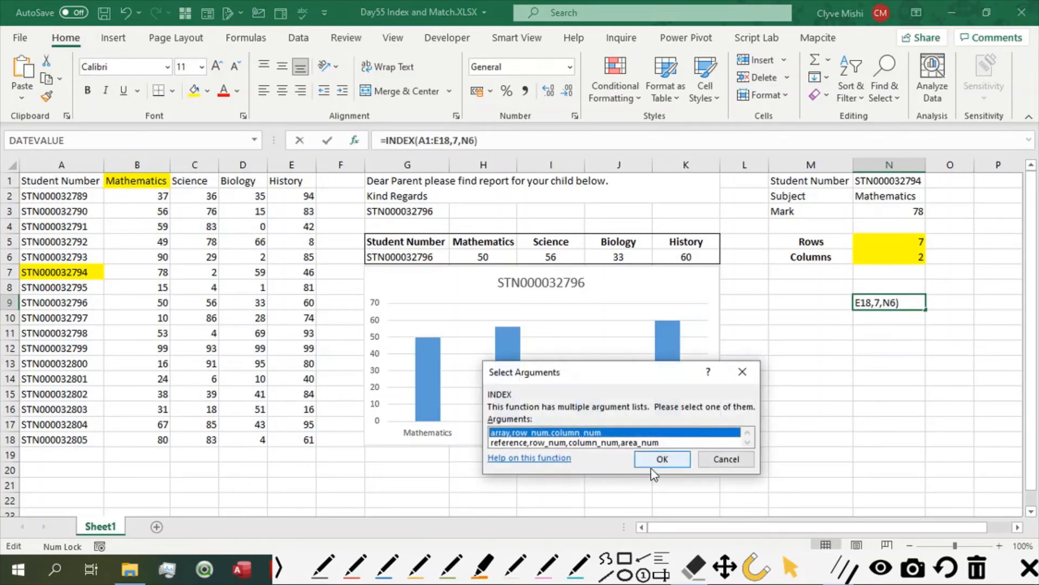
click(662, 458)
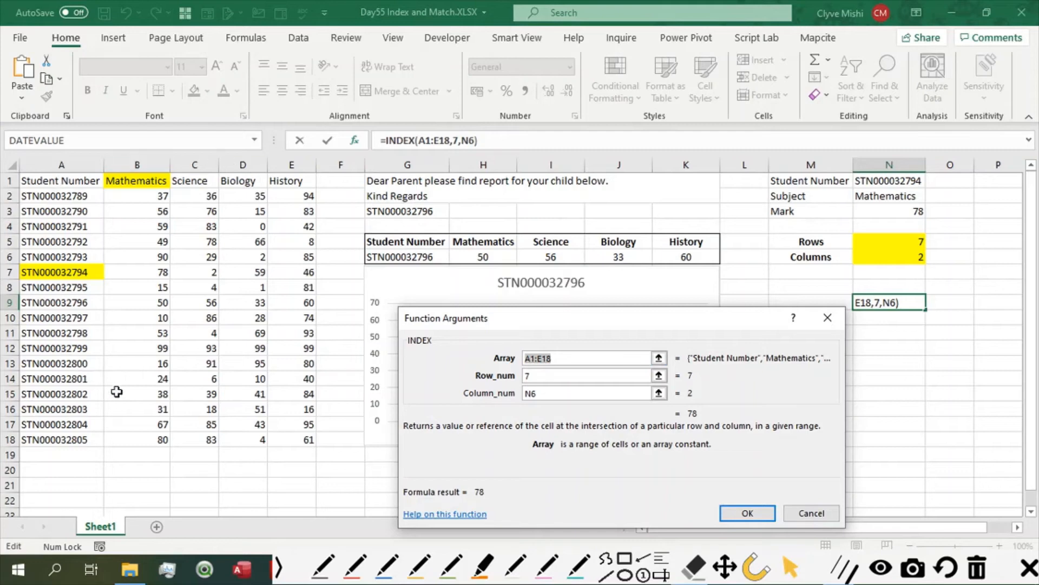
click(546, 375)
click(569, 357)
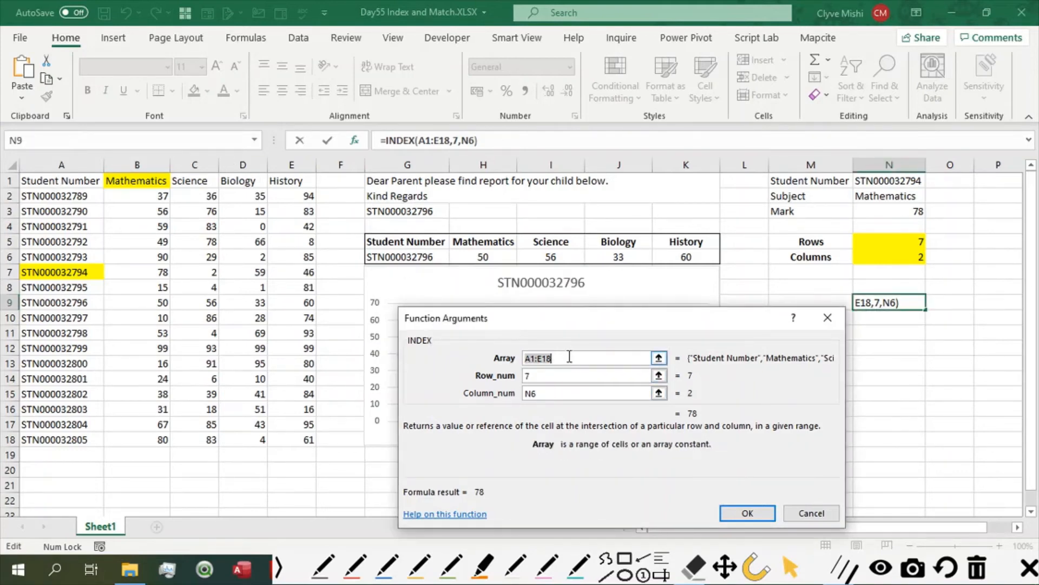
click(537, 378)
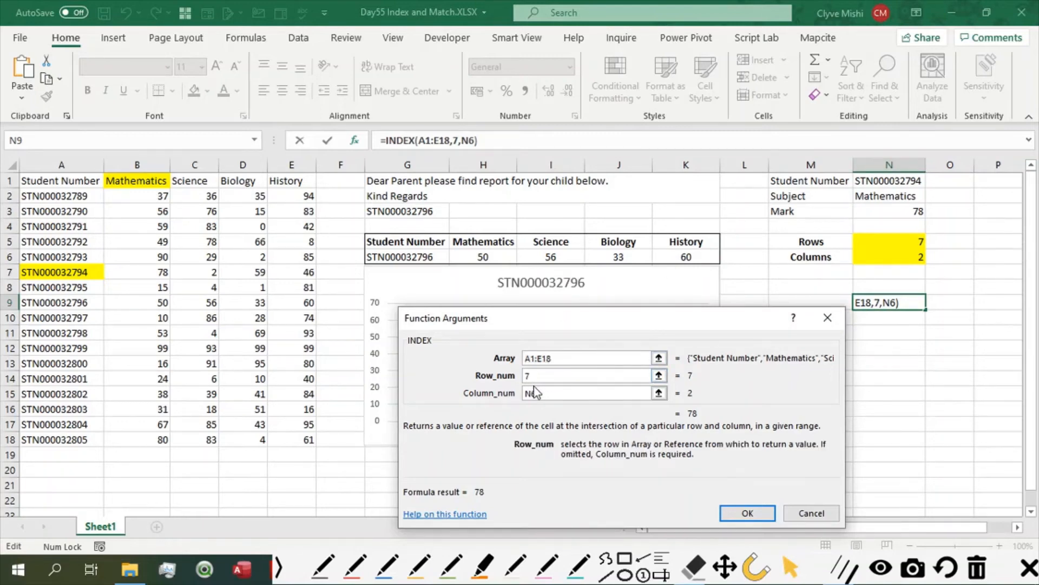
Try column number 2 as the INDEX Column_num argument, review the row and column arguments, and dismiss the dialog without applying
click(543, 393)
key(BackSpace)
key(BackSpace)
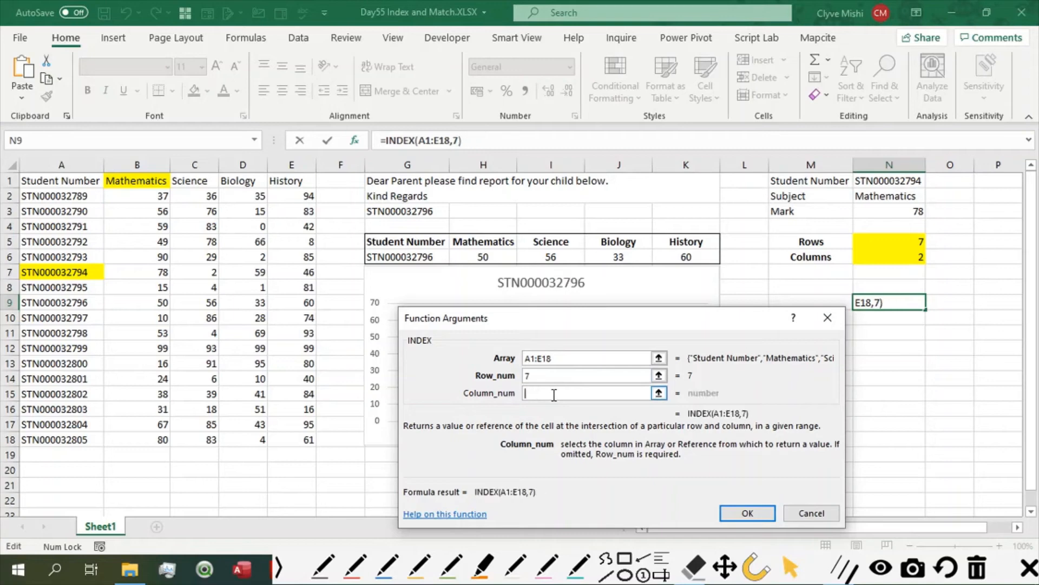
text(2)
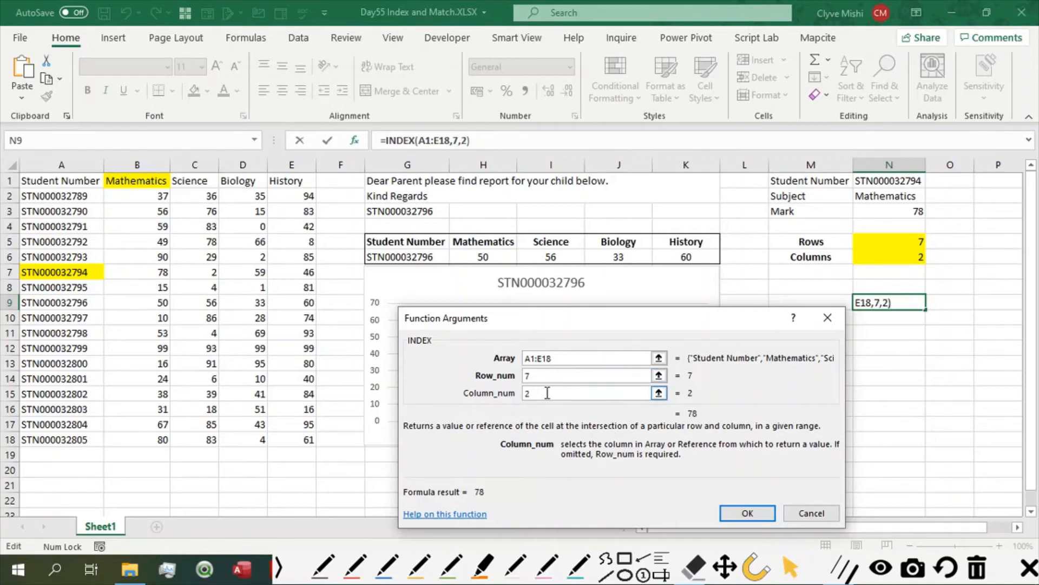
click(539, 376)
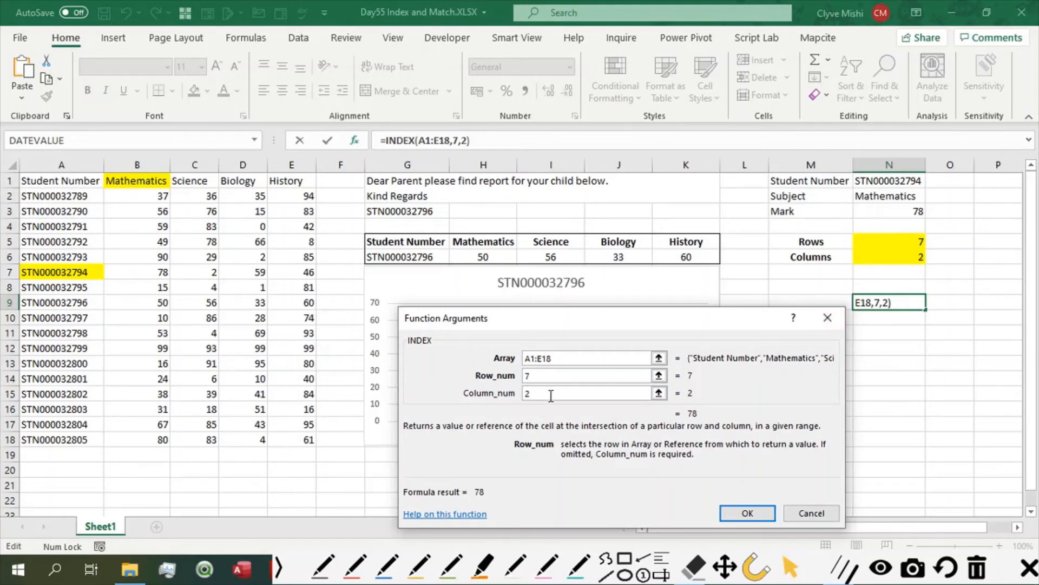
click(534, 393)
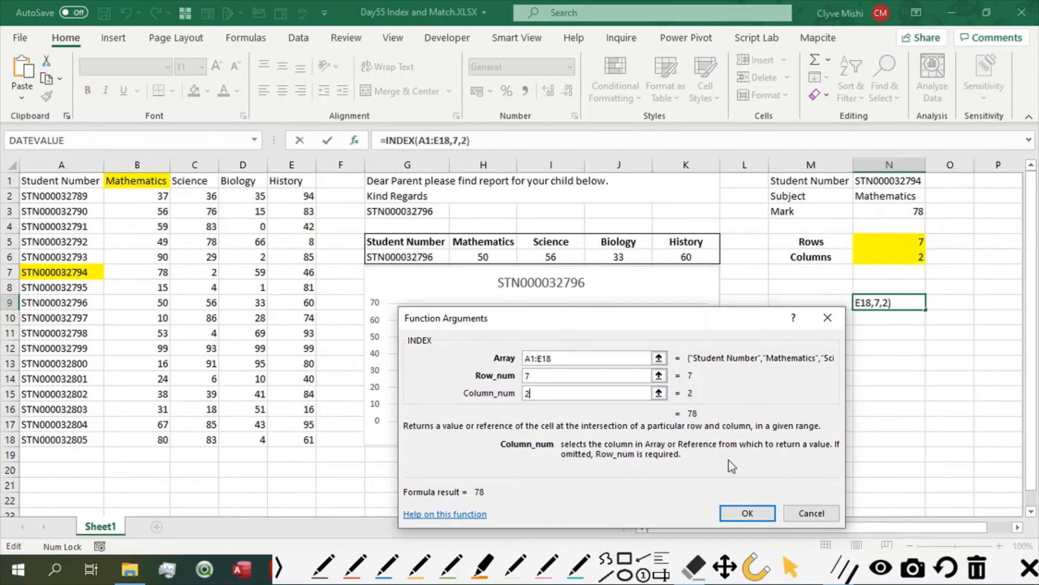
click(812, 513)
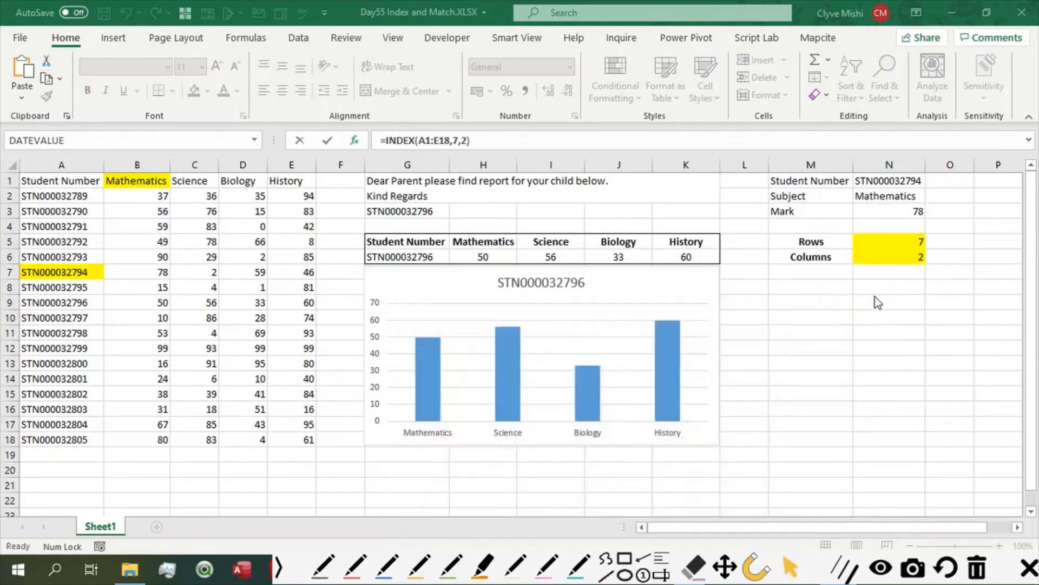
Examine the lookup value, lookup array and match type of the MATCH function in N5, and close its arguments
click(883, 241)
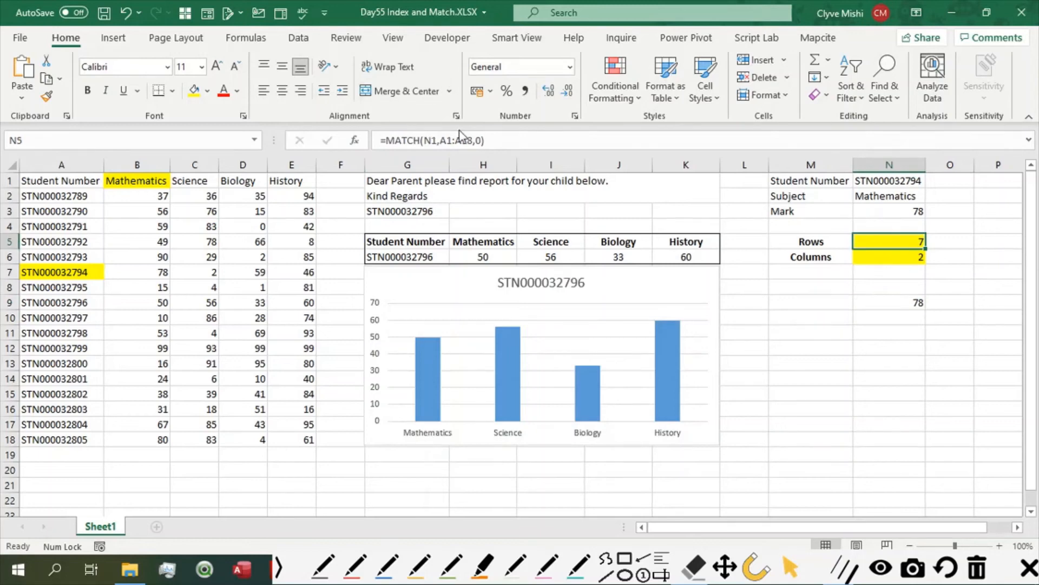
click(355, 140)
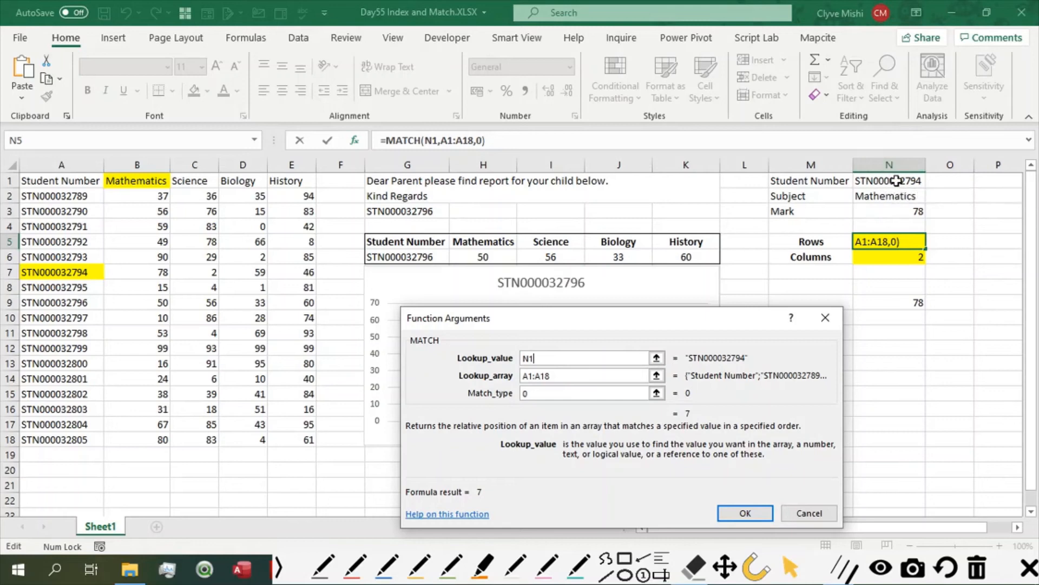
click(559, 376)
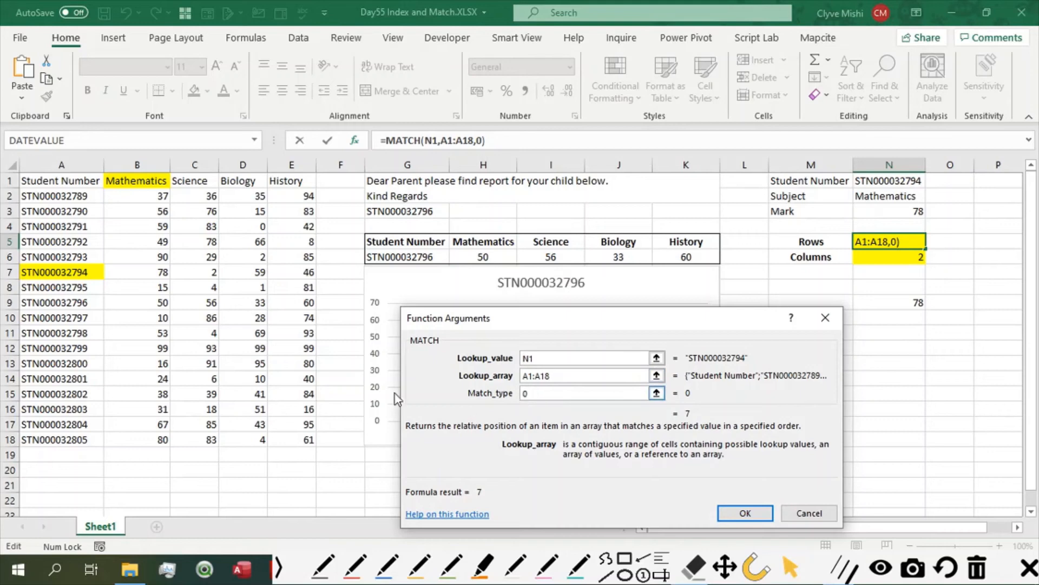
click(535, 393)
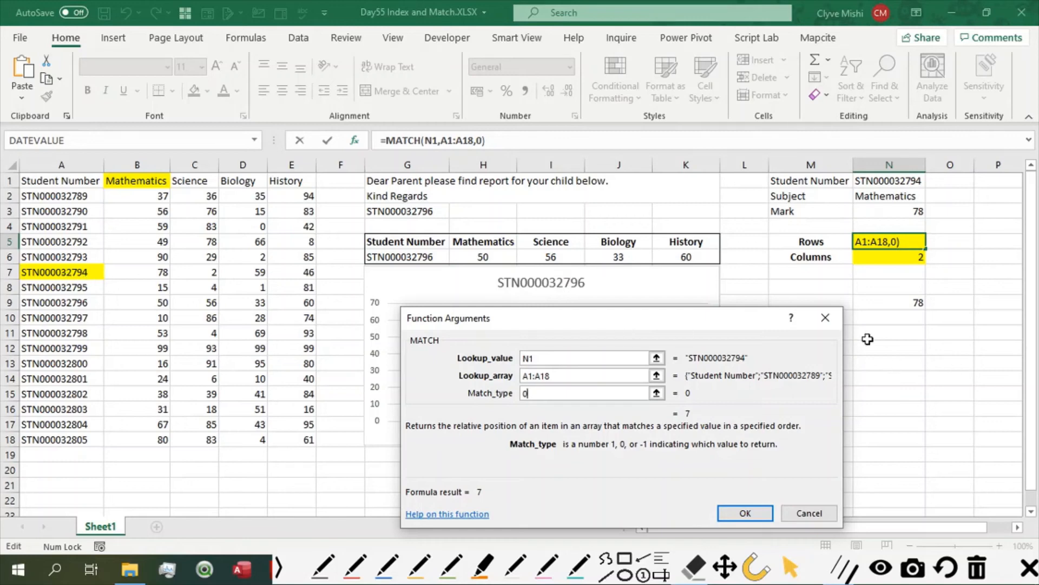
click(826, 318)
Check the column MATCH formula in N6 against the subject in N2 and the header row A1:E1
click(897, 253)
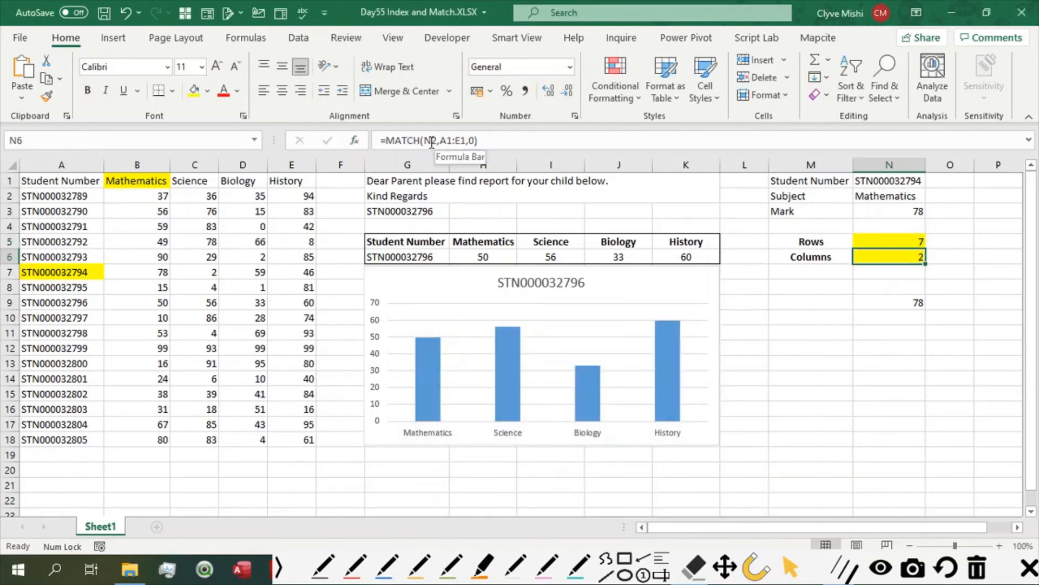
click(902, 196)
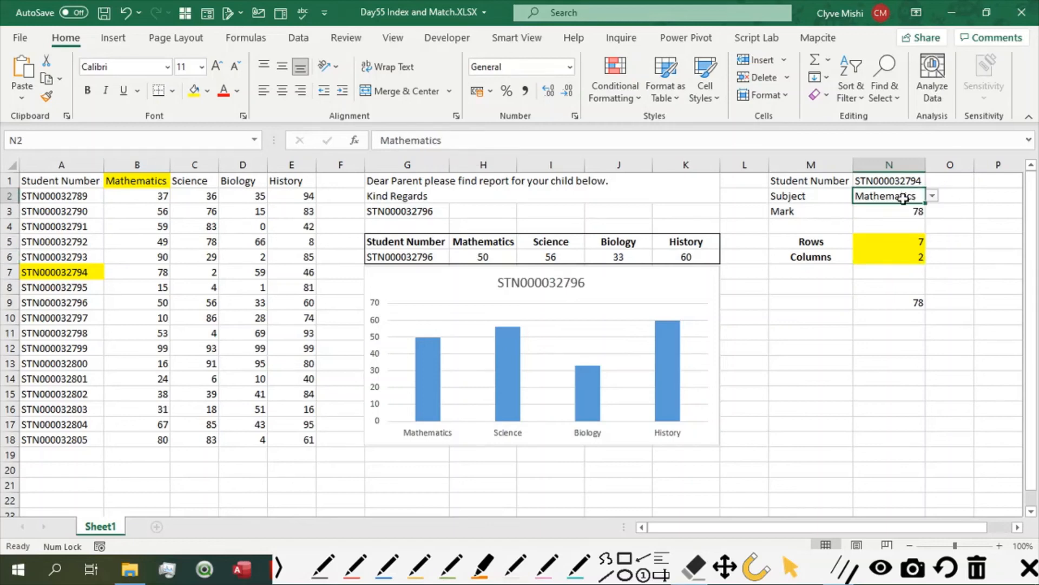
click(906, 264)
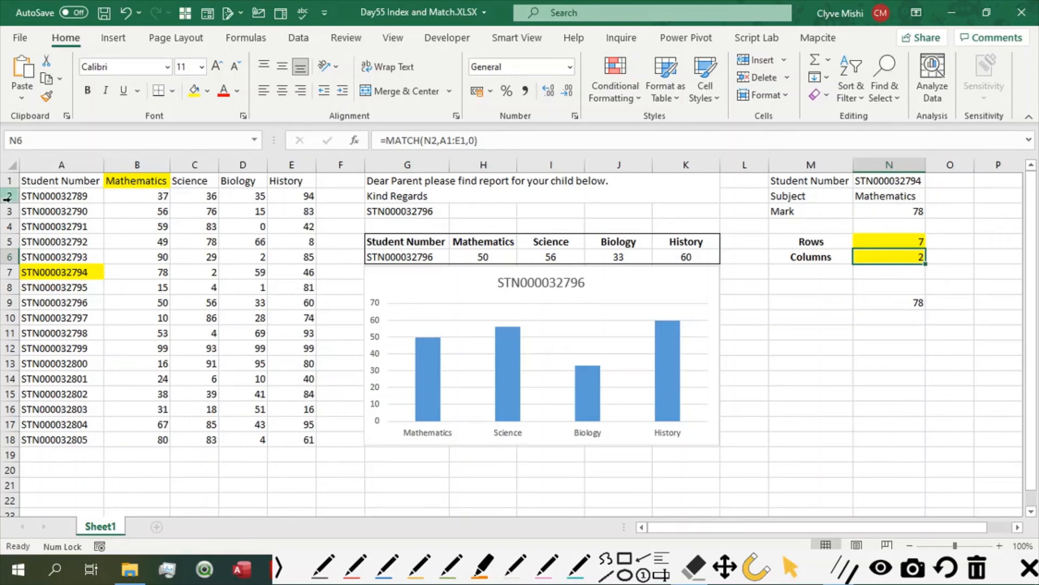
drag(51, 184, 298, 188)
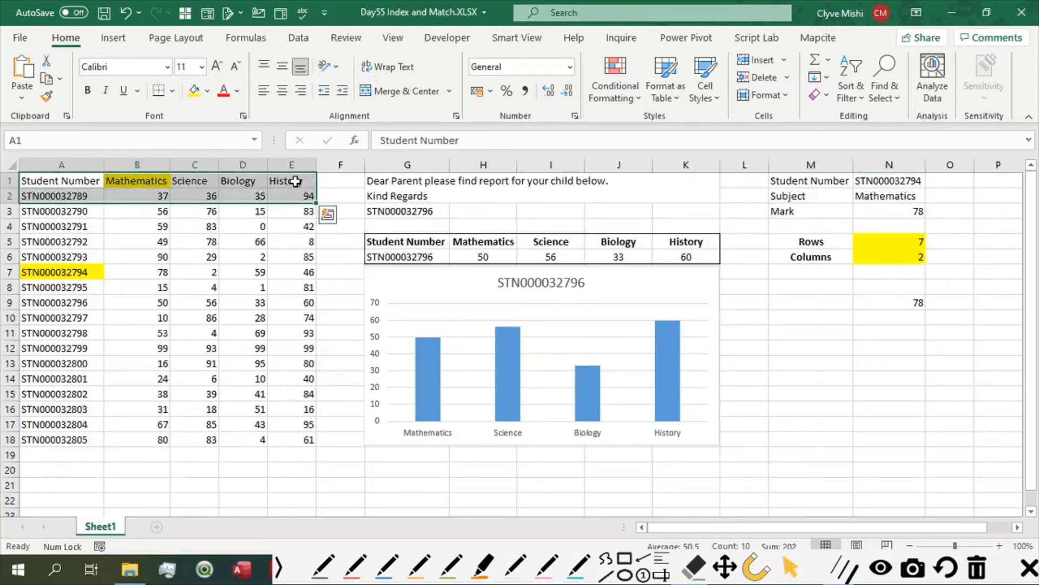
click(287, 184)
drag(86, 183, 295, 181)
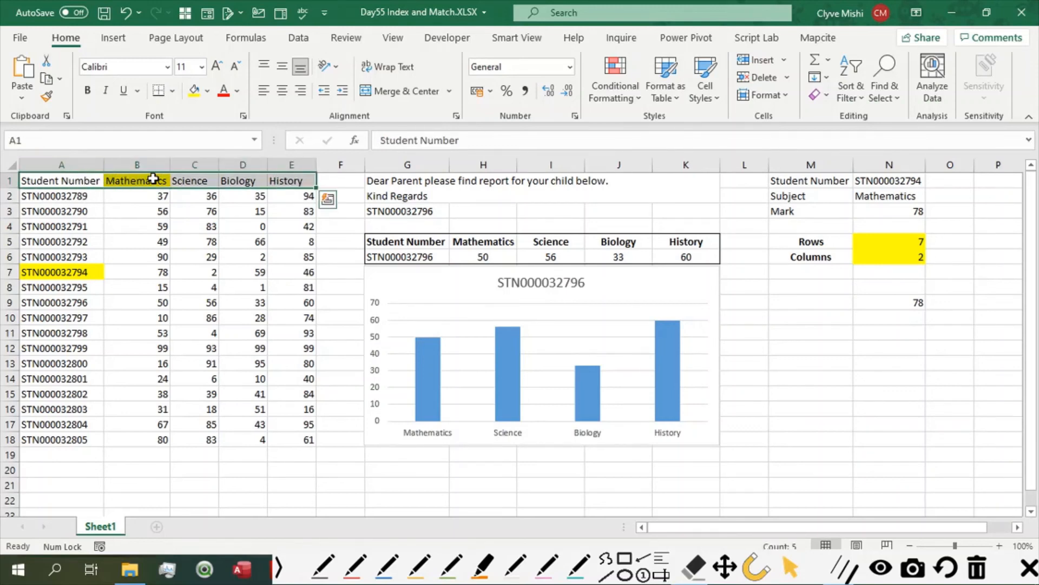
Review the row and column MATCH formulas in N5 and N6, leaving both unedited
click(915, 245)
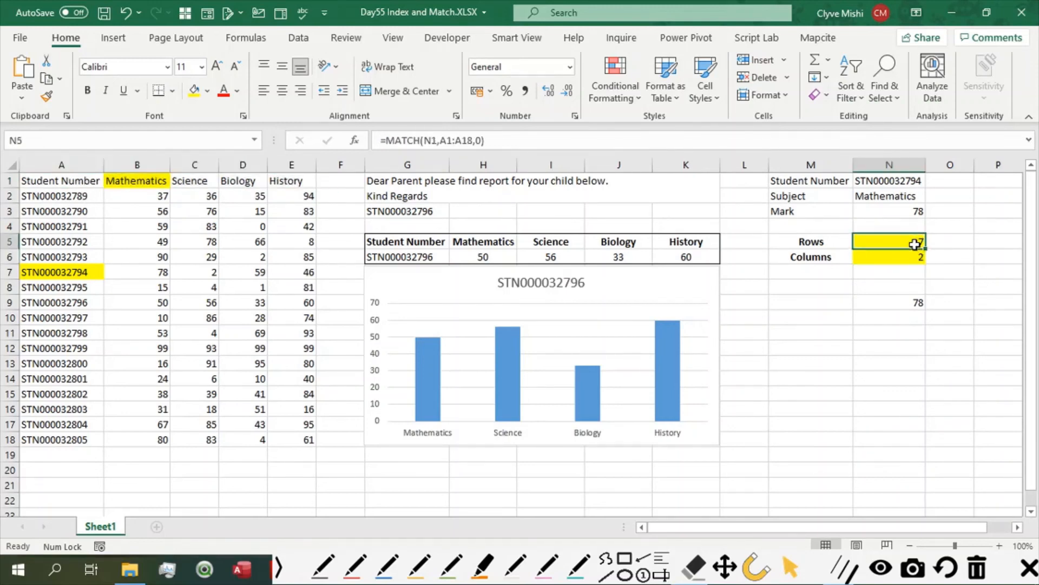
click(915, 258)
click(910, 242)
drag(385, 141, 498, 147)
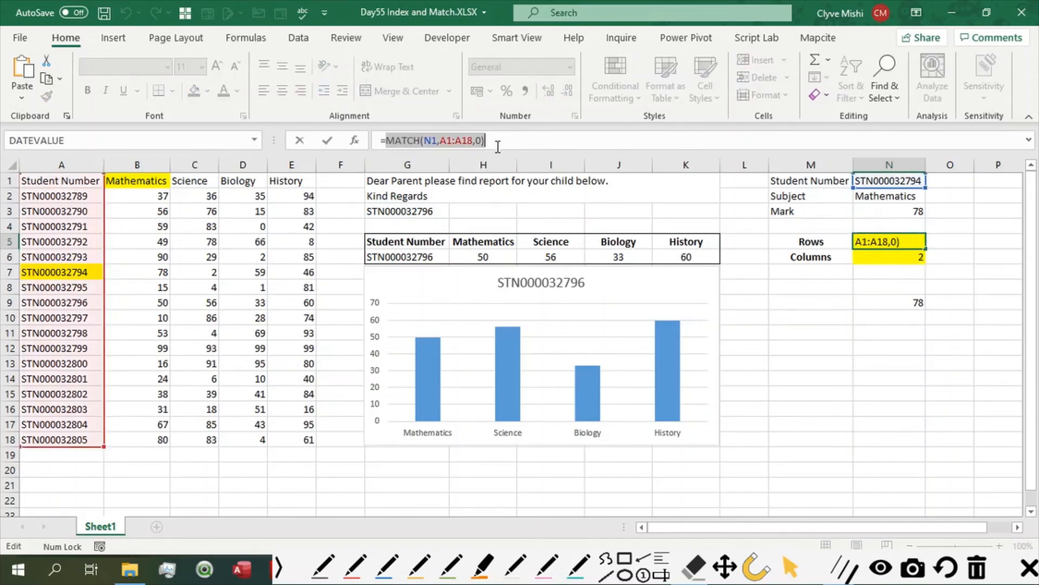
key(Escape)
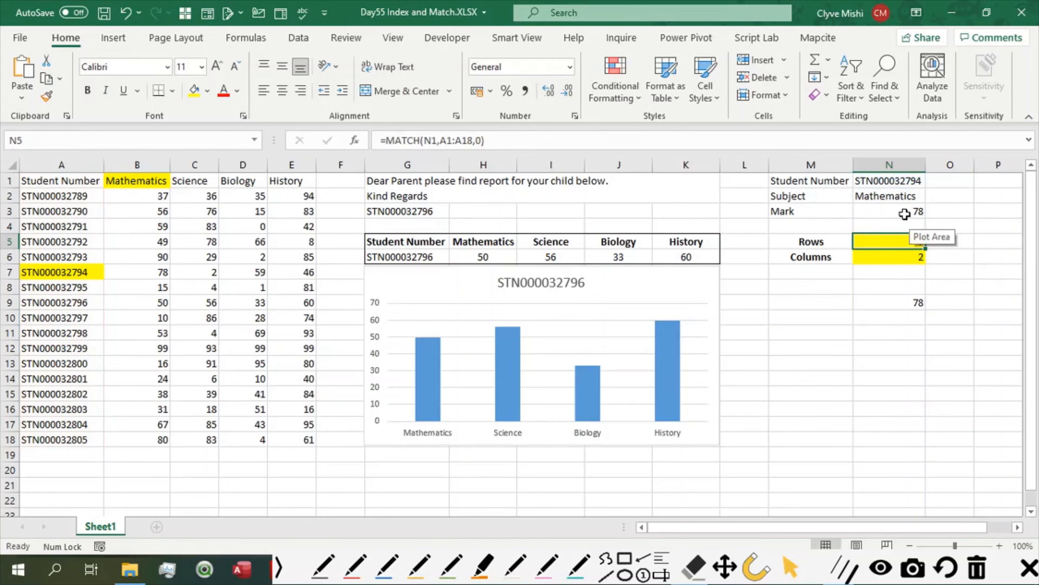
Replace the column reference in the INDEX formula in N9 with the fixed column number 2
click(908, 307)
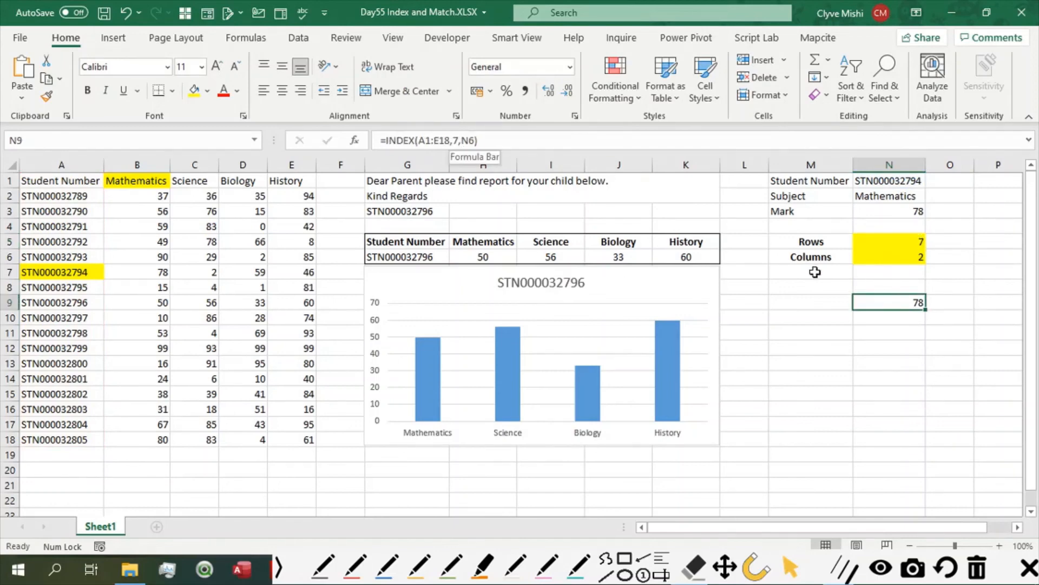
click(471, 141)
double_click(477, 141)
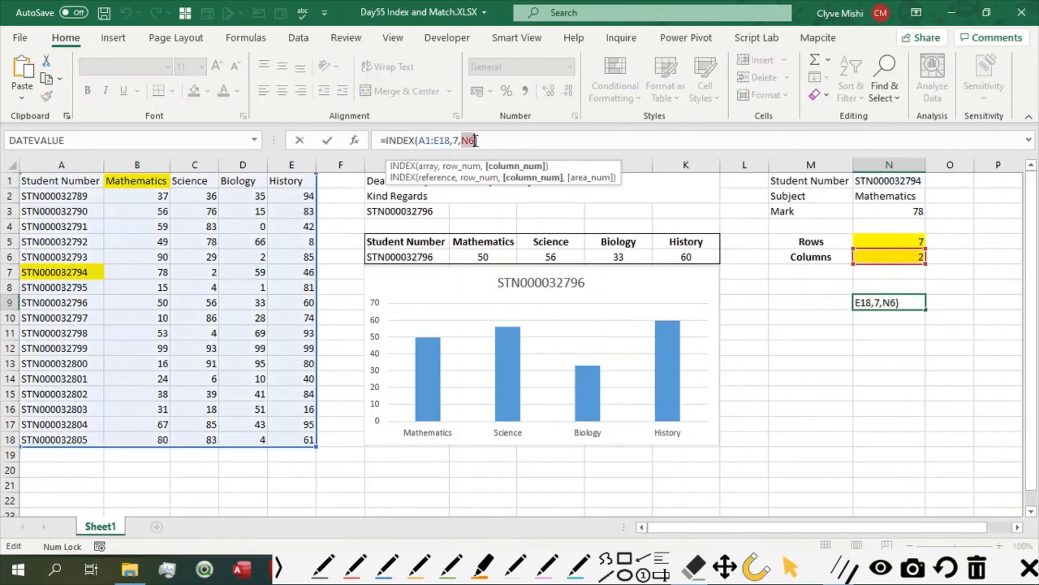
text(2)
key(Return)
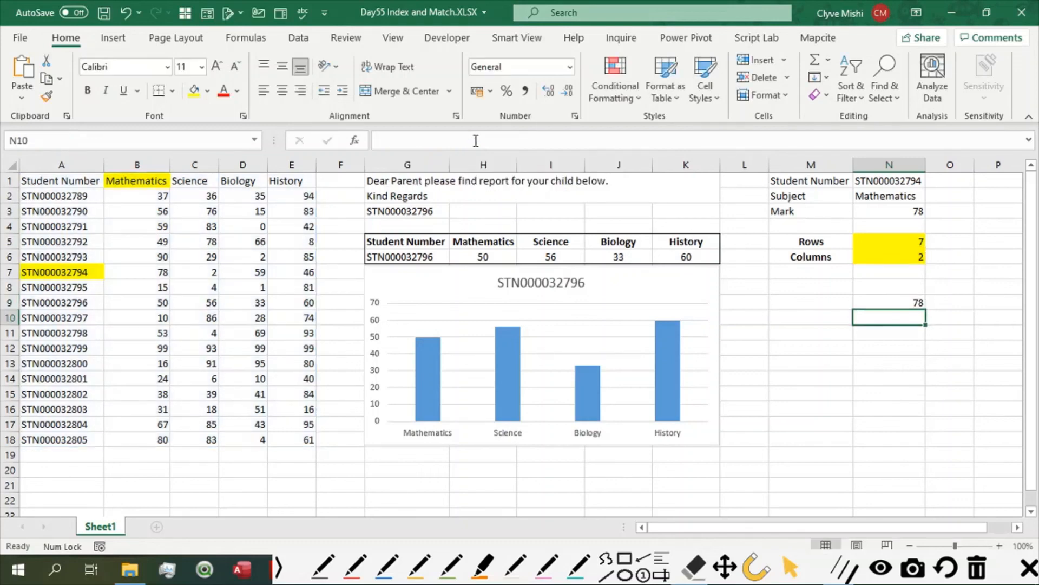
Copy the expression MATCH(N1,A1:A18,0) from N5 without its equals sign, keeping the cell unchanged
double_click(900, 244)
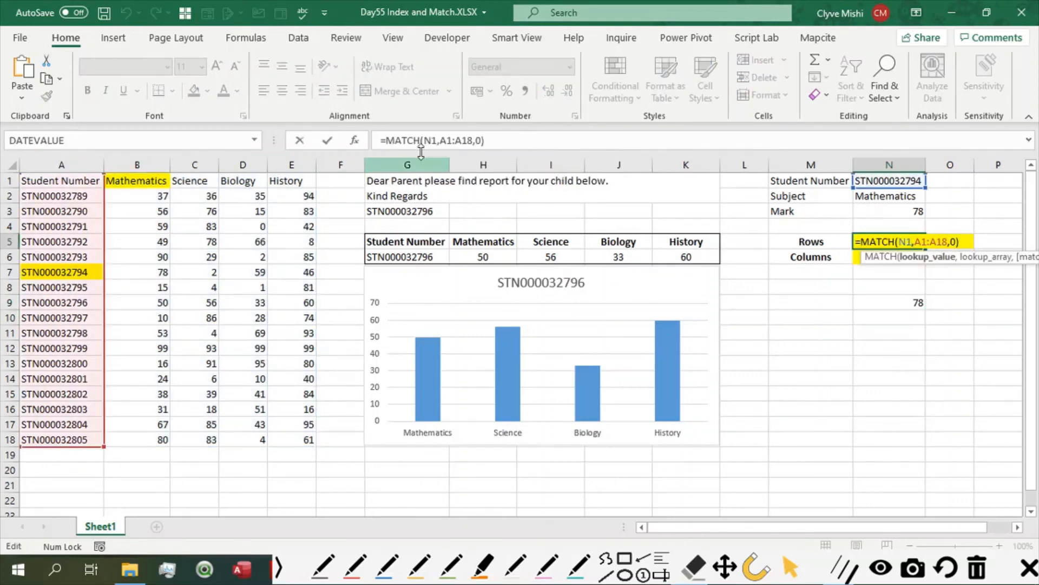
drag(386, 142, 487, 140)
key(ctrl+c)
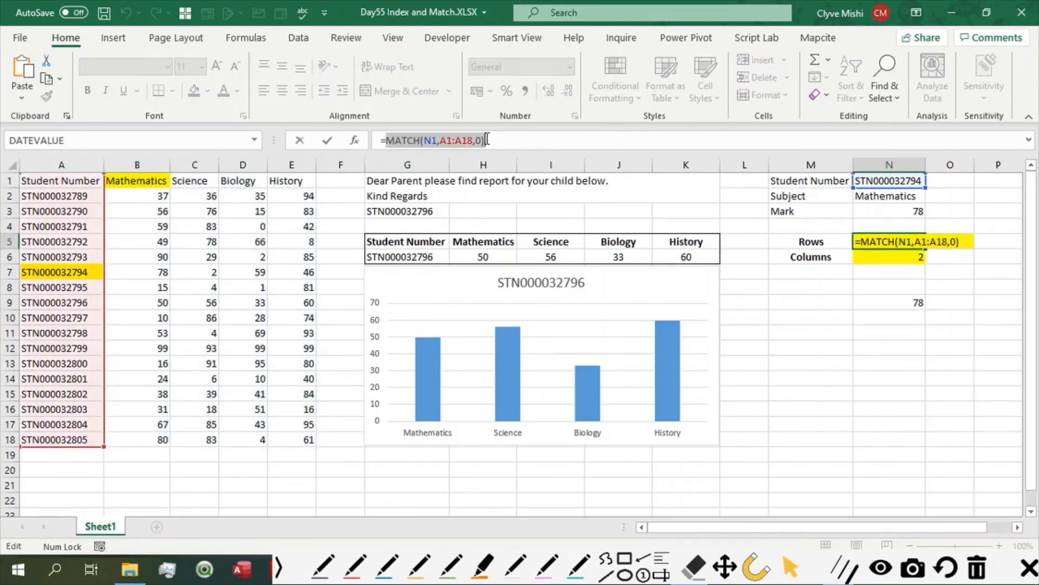
key(Escape)
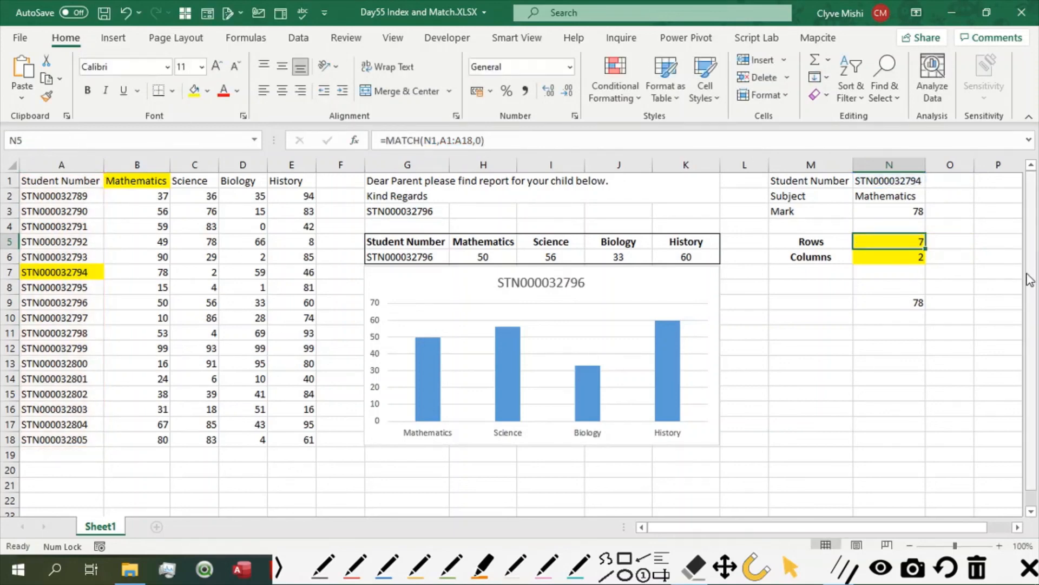
Replace the fixed row number in the INDEX formula in N9 with the copied expression MATCH(N1,A1:A18,0)
click(880, 255)
click(908, 302)
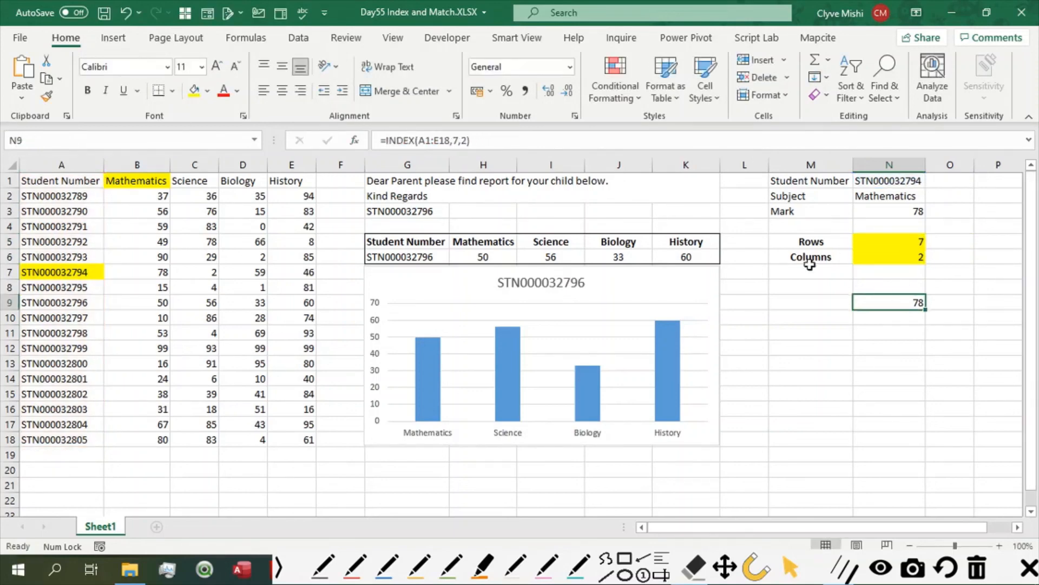
click(460, 141)
key(BackSpace)
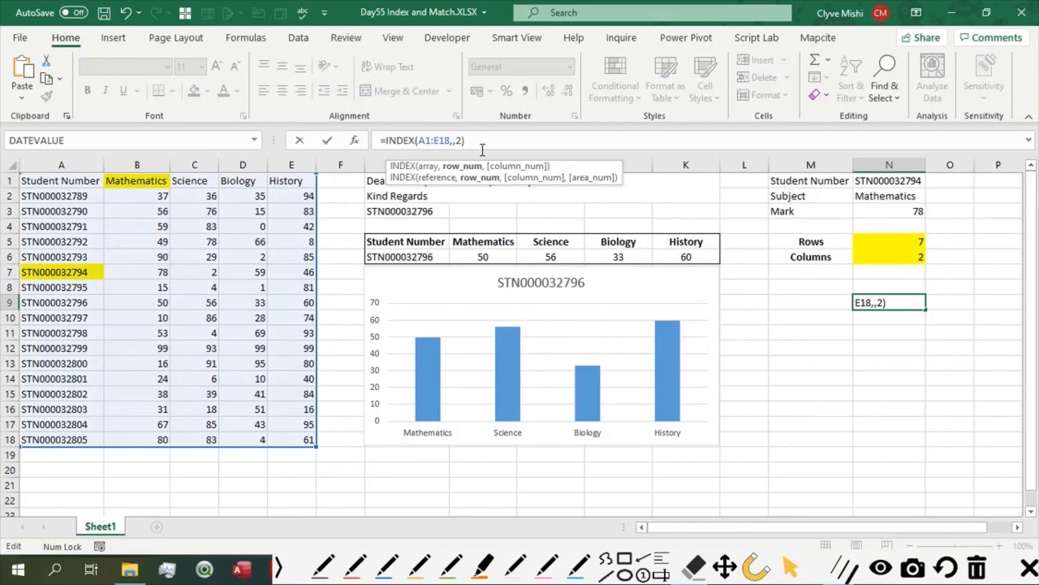
key(ctrl+v)
key(Return)
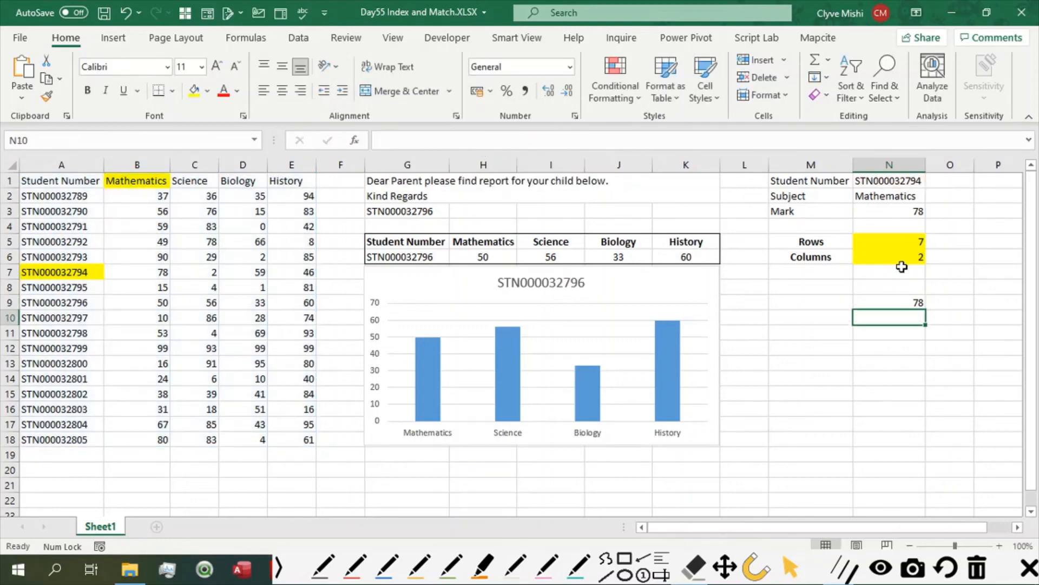
Copy the expression MATCH(N2,A1:E1,0) from N6 without its equals sign, keeping the cell unedited
click(901, 267)
click(384, 140)
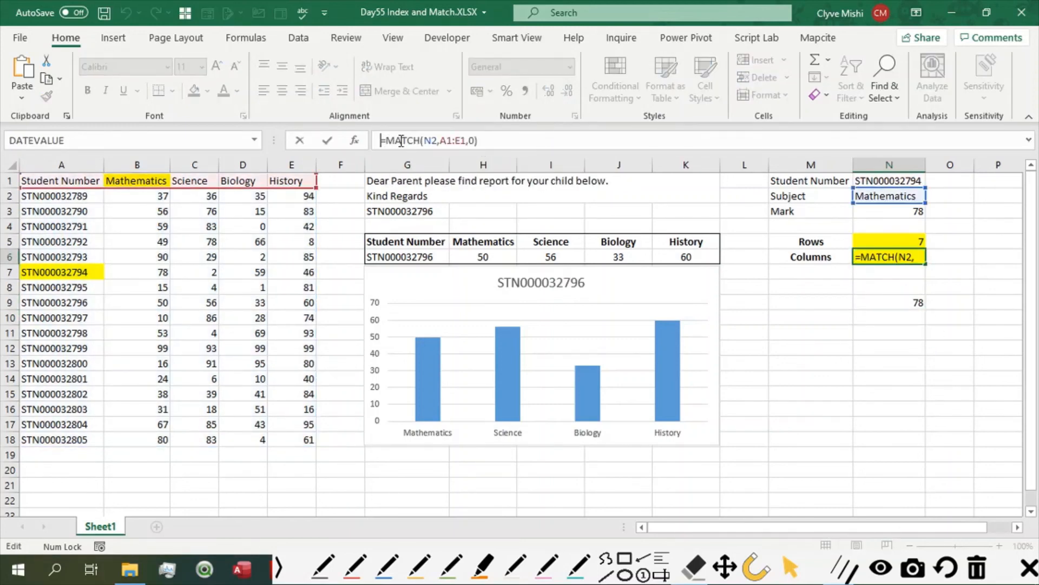
shift+click(491, 141)
key(ctrl+c)
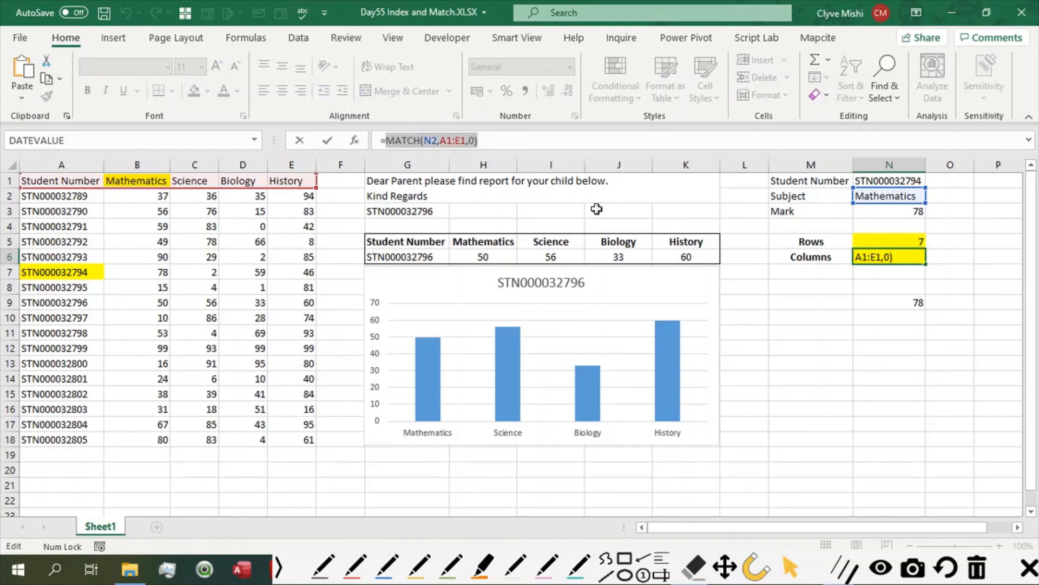
key(Escape)
Replace the fixed column number in the INDEX formula in N9 with the copied expression MATCH(N2,A1:E1,0)
click(907, 301)
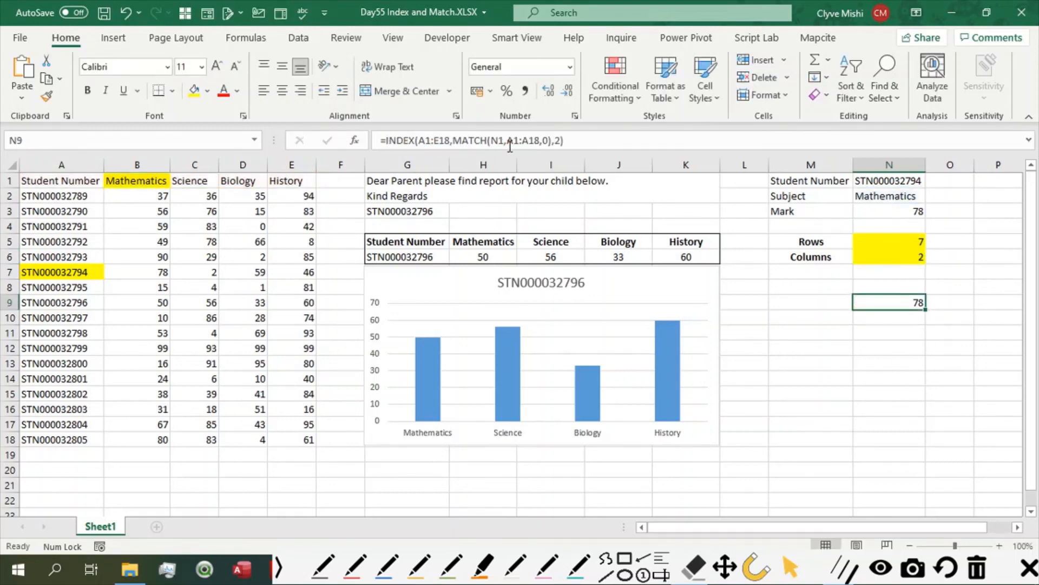
click(560, 142)
key(BackSpace)
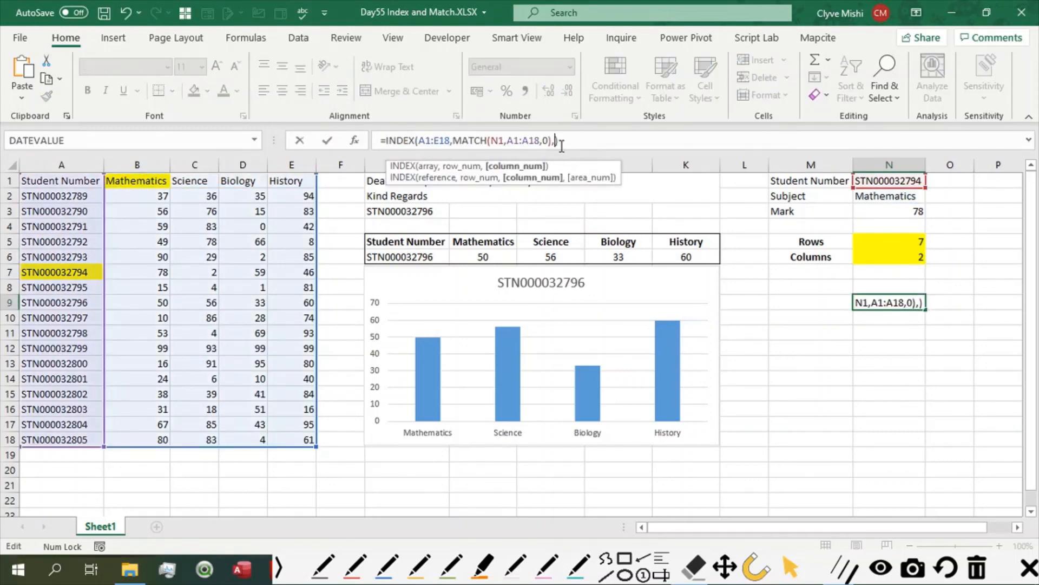
key(ctrl+v)
key(Return)
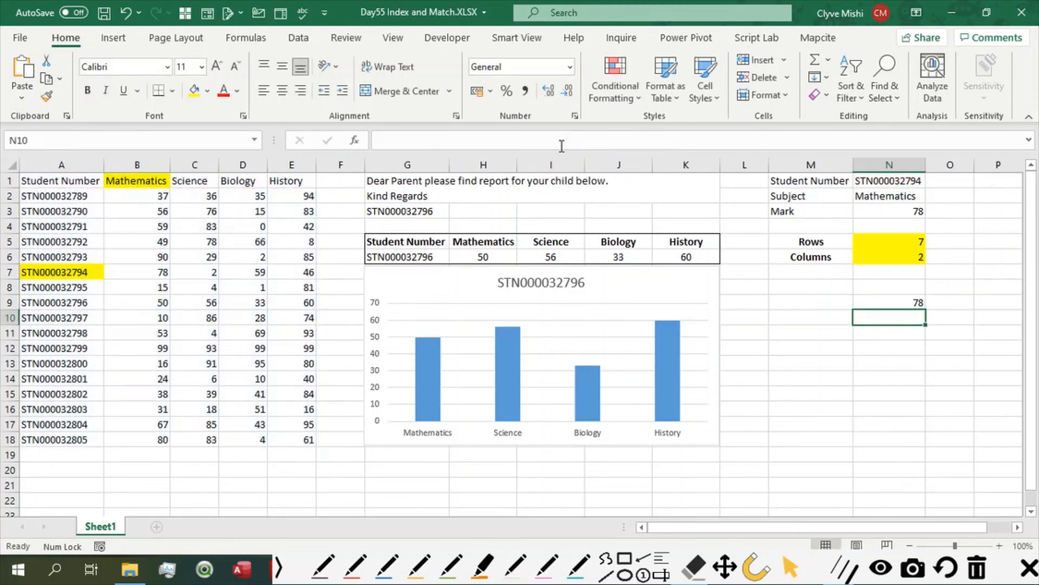
Compare the nested formula in N9 with the mark formula in N3 and the source mark in B7
click(891, 305)
click(893, 211)
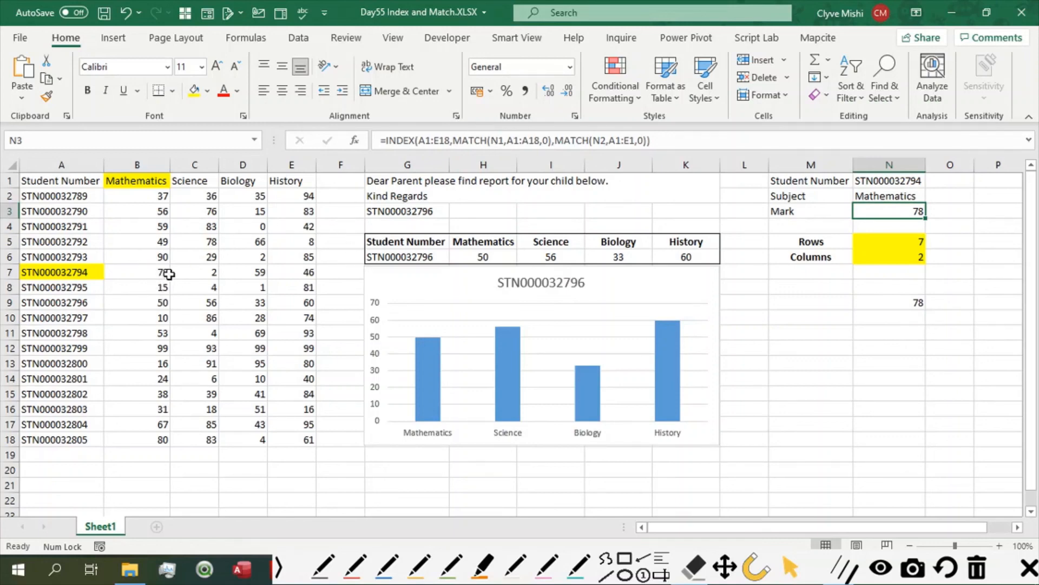
click(158, 273)
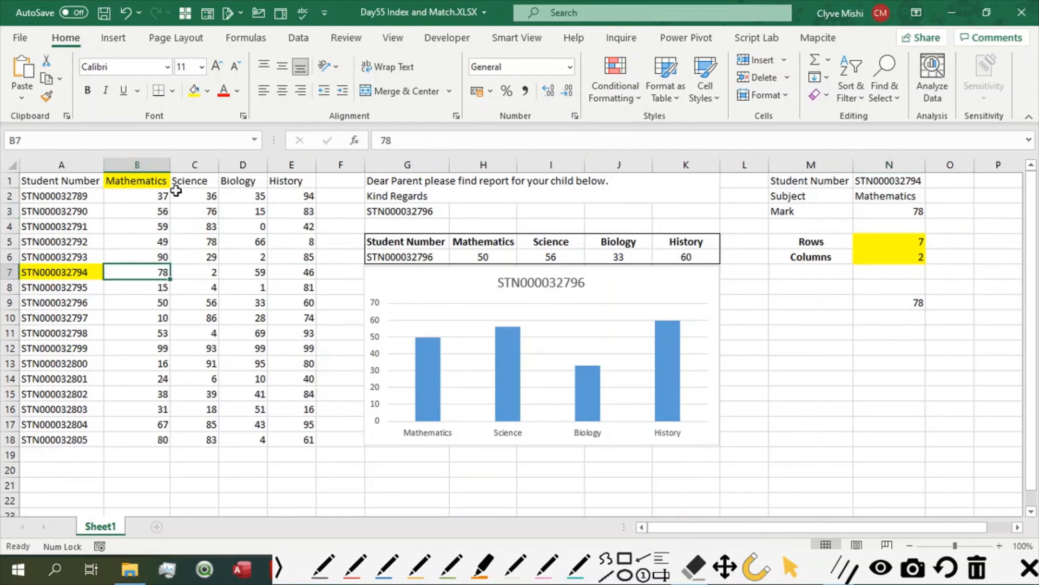